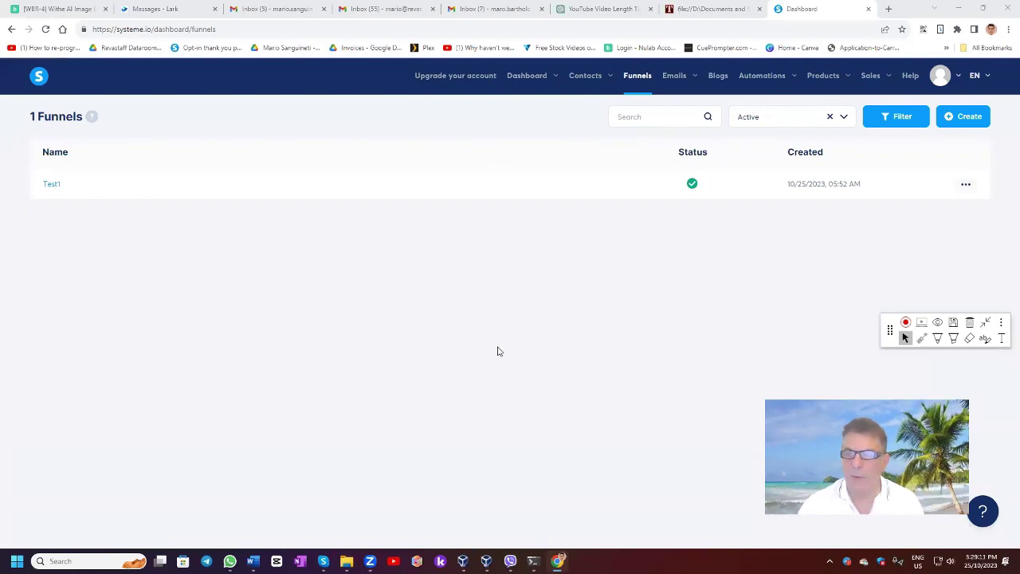
Open the Create funnel dialog from the Funnels list.
{"action": "left_click", "coordinate": [973, 118]}
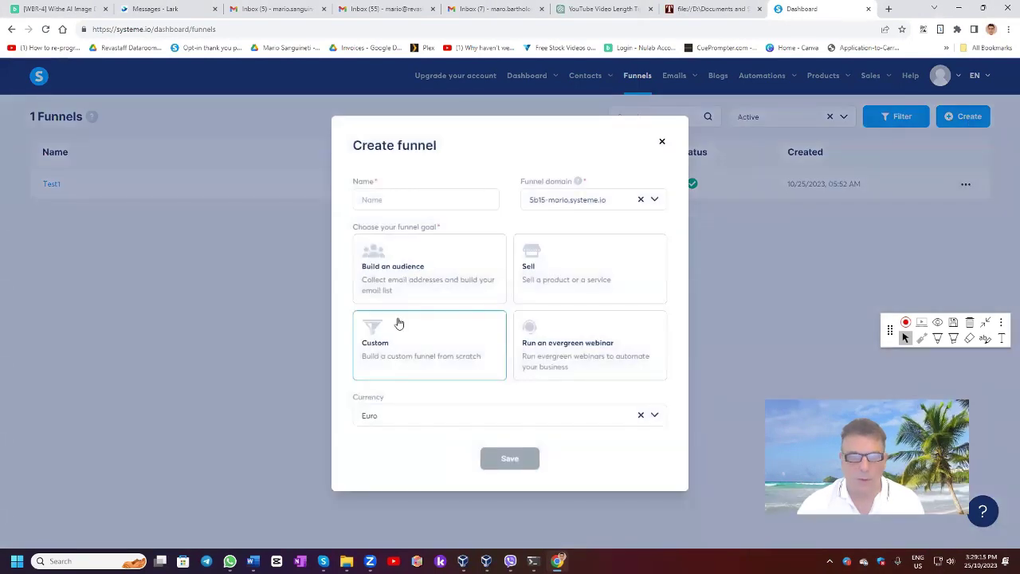
Save a funnel named AFunnel with goal Build an audience and currency U.S. Dollar.
{"action": "left_click", "coordinate": [369, 199]}
{"action": "type", "text": "A"}
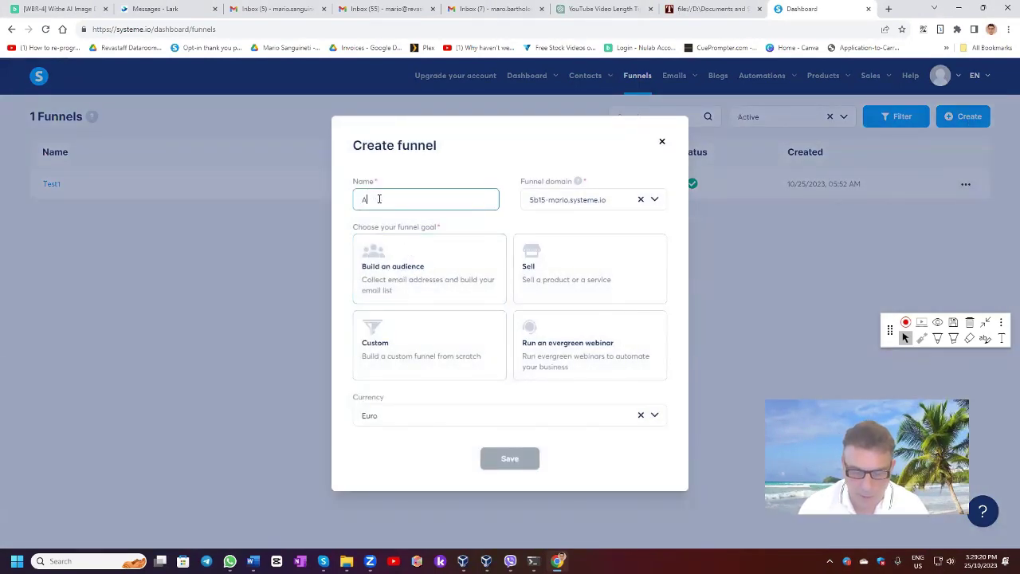
{"action": "type", "text": "Funnel"}
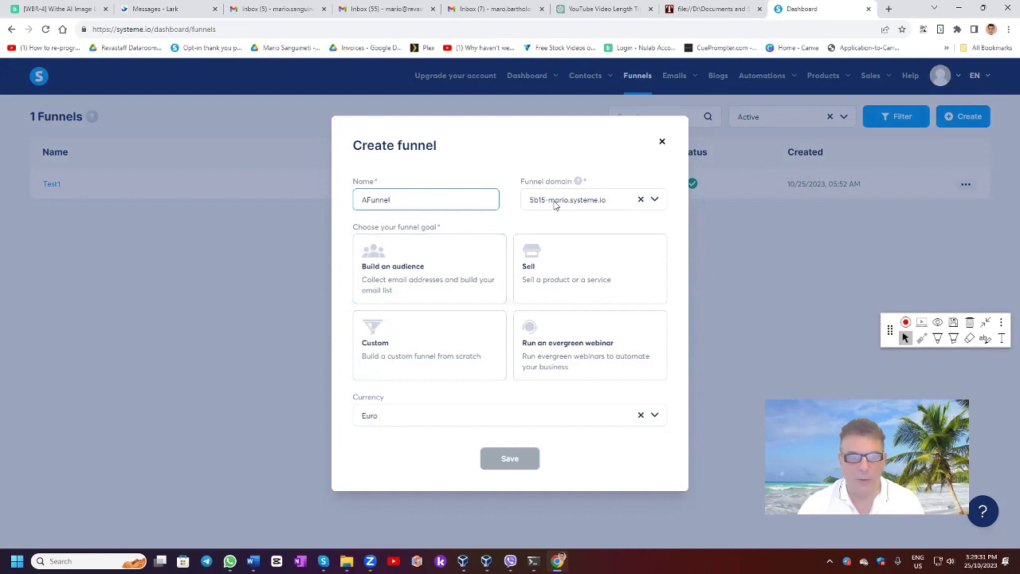
{"action": "left_click", "coordinate": [402, 274]}
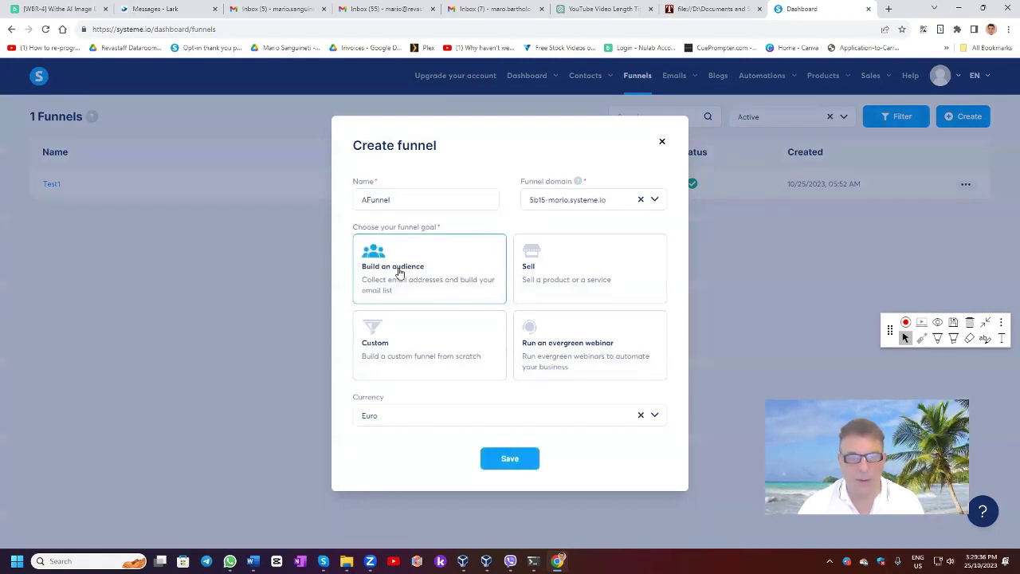
{"action": "left_click", "coordinate": [387, 420]}
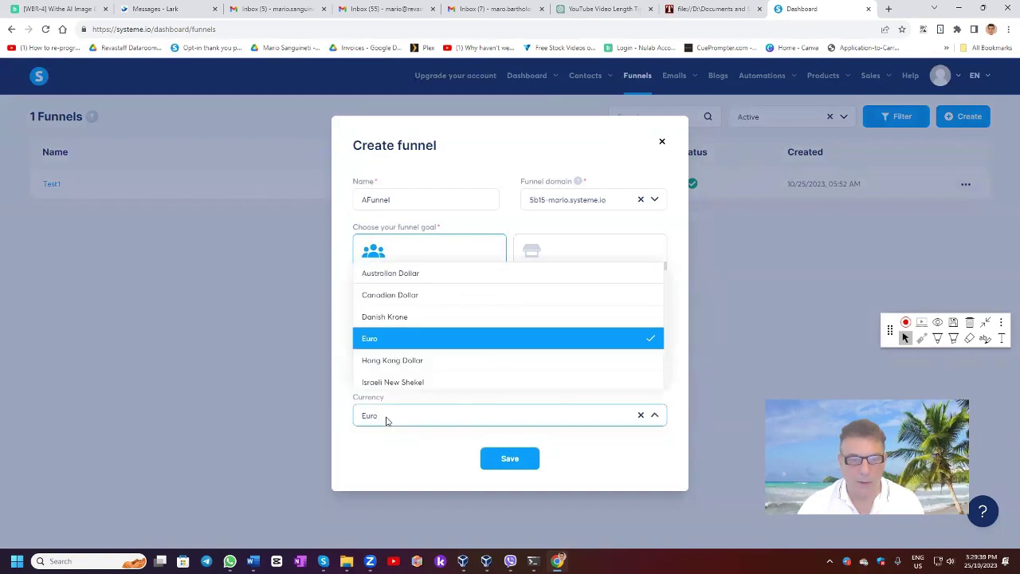
{"action": "left_click_drag", "start_coordinate": [387, 419], "coordinate": [343, 419]}
{"action": "type", "text": "u"}
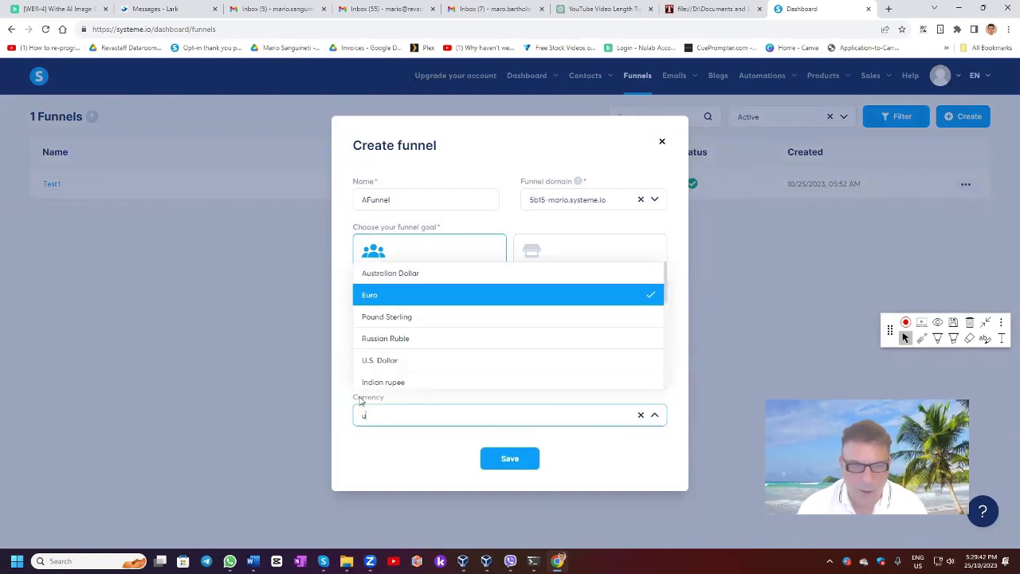
{"action": "left_click", "coordinate": [383, 363]}
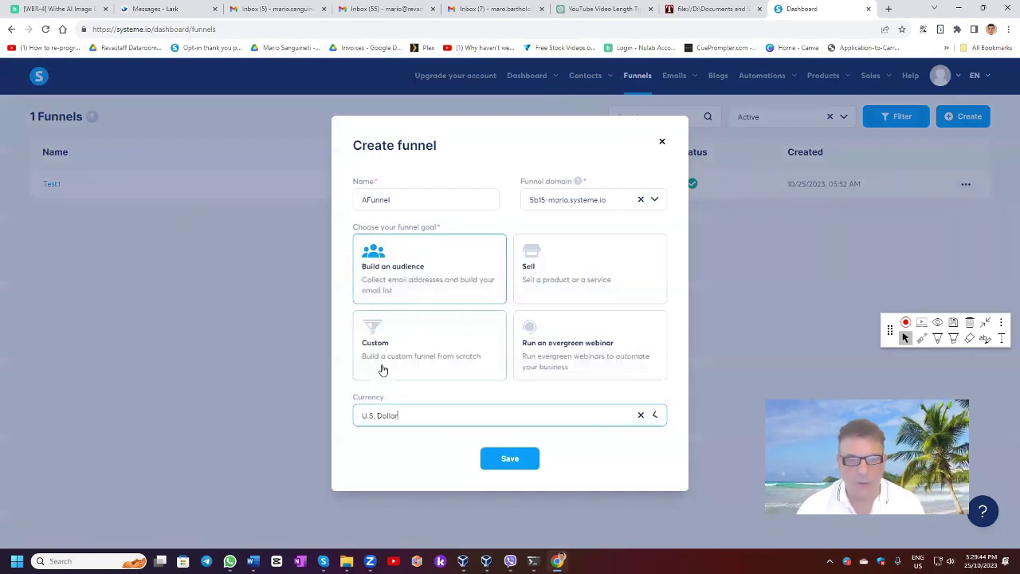
{"action": "left_click", "coordinate": [500, 459]}
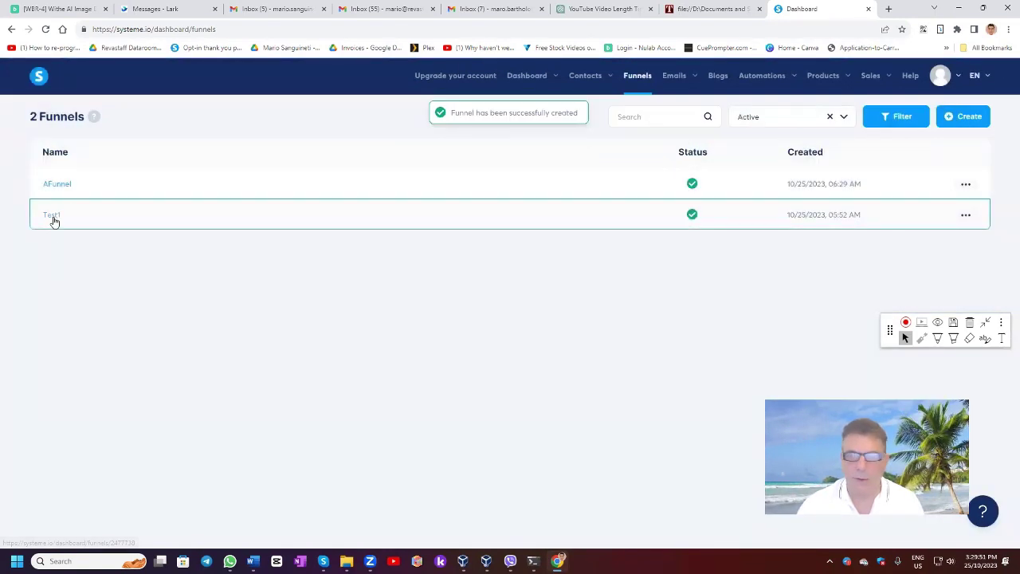
{"action": "left_click", "coordinate": [839, 118]}
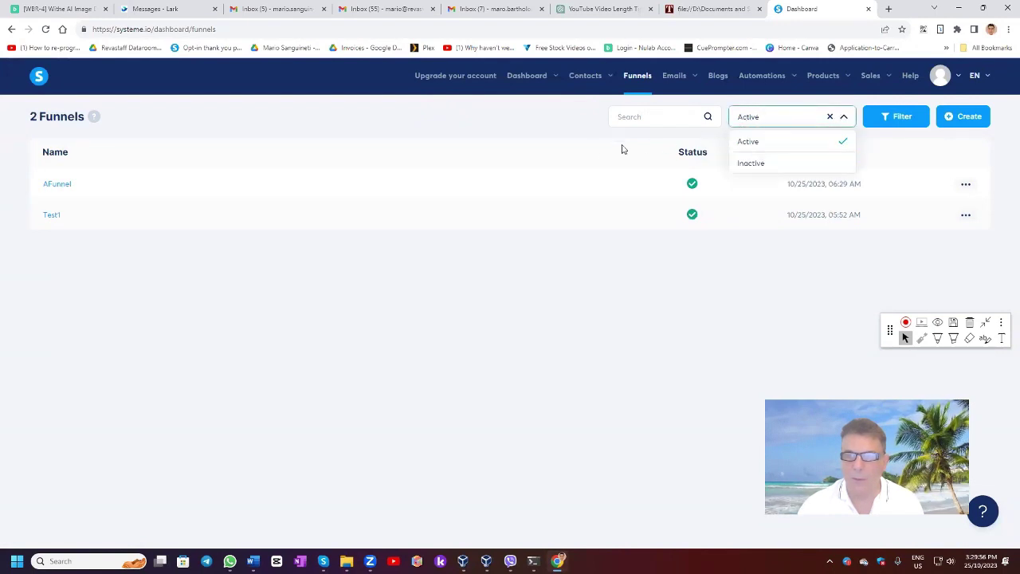
{"action": "left_click", "coordinate": [586, 153]}
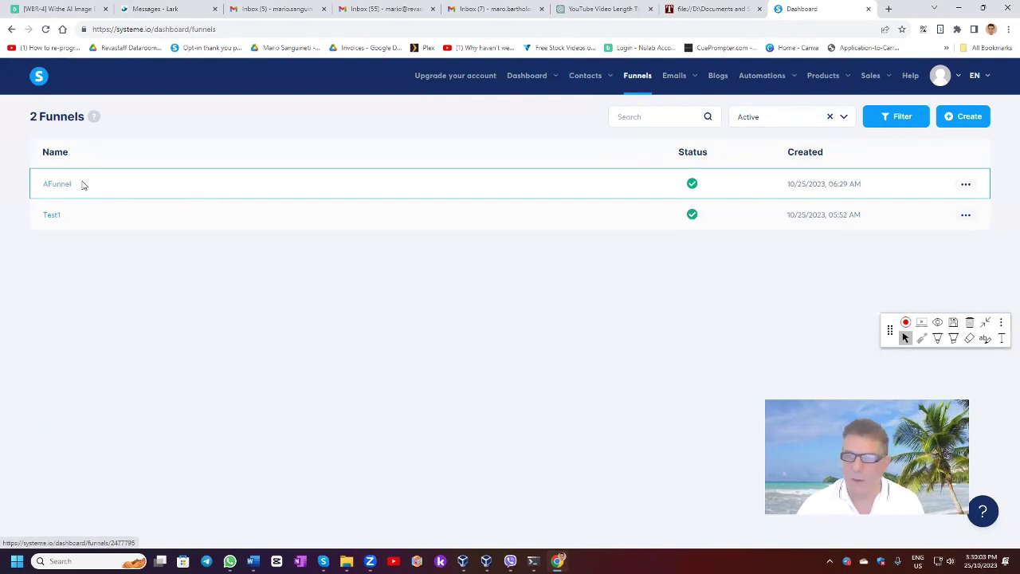
{"action": "left_click", "coordinate": [965, 214]}
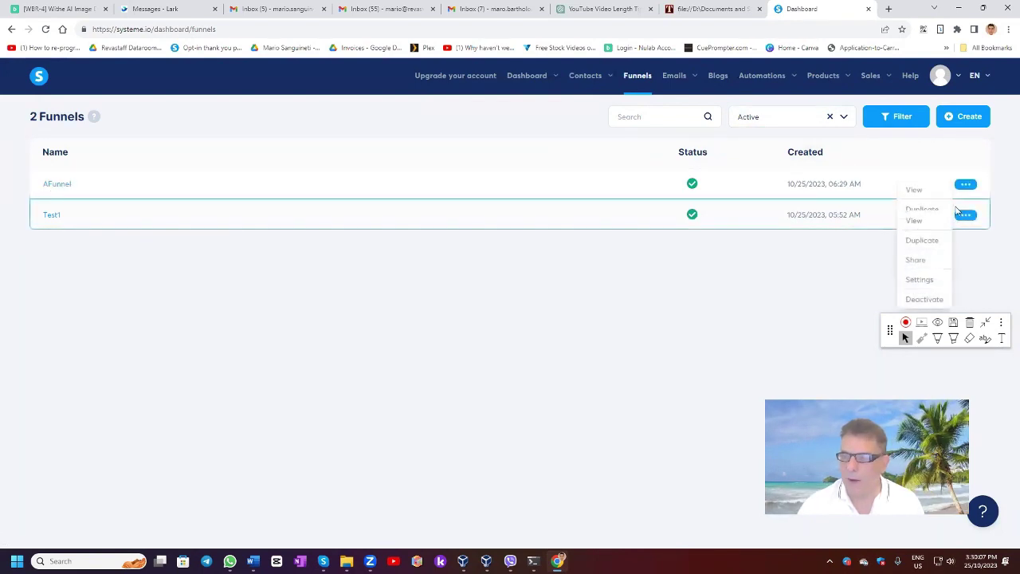
{"action": "left_click", "coordinate": [965, 184]}
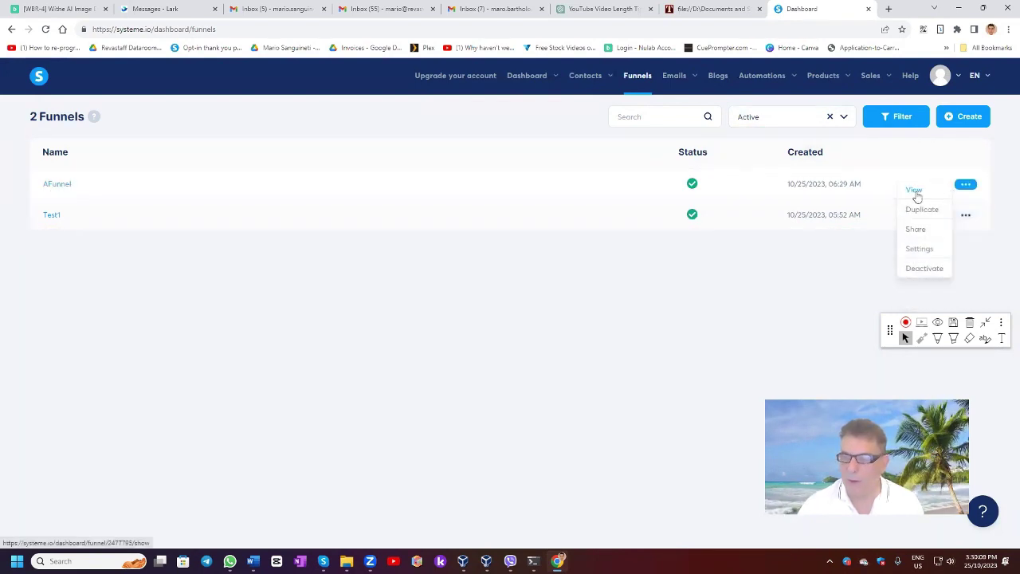
{"action": "left_click", "coordinate": [919, 248]}
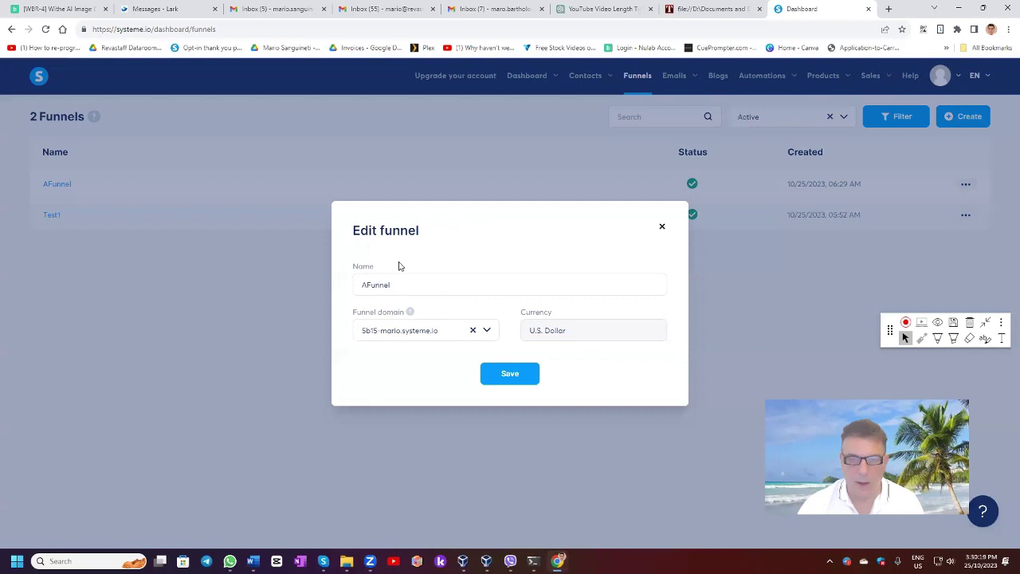
{"action": "left_click", "coordinate": [660, 229]}
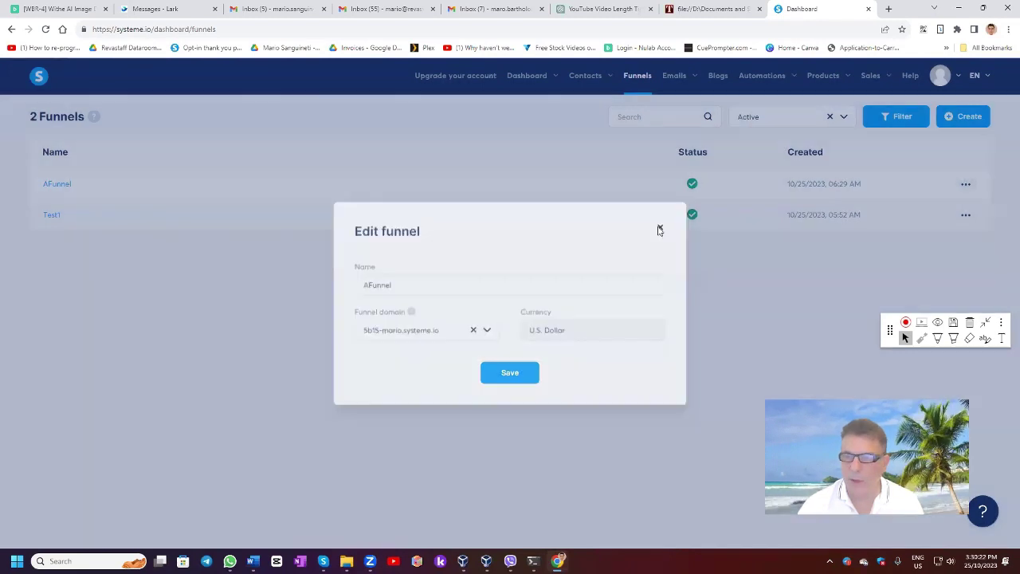
{"action": "left_click", "coordinate": [965, 215]}
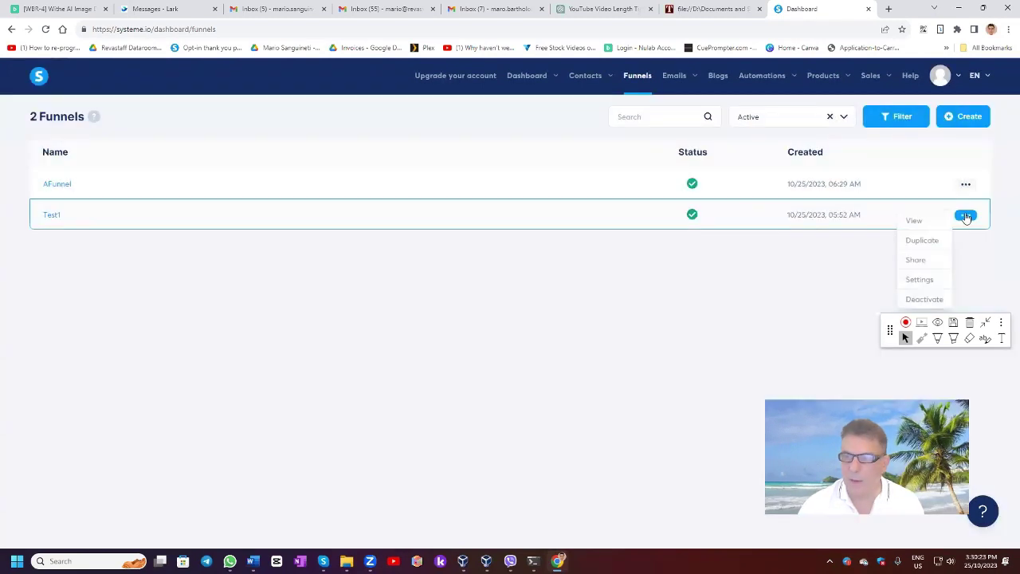
{"action": "left_click", "coordinate": [843, 118]}
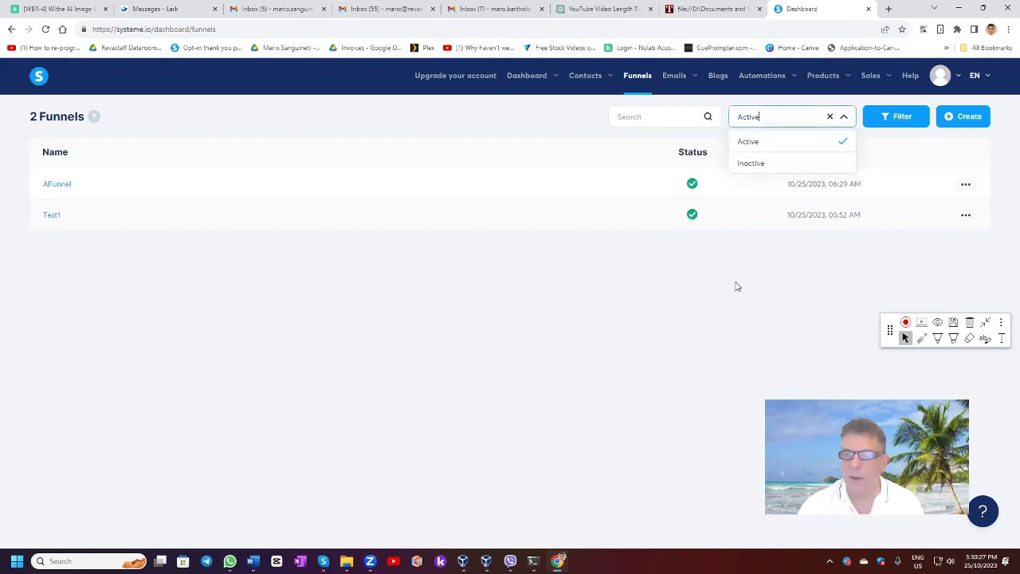
Open AFunnel to view its squeeze page step and templates.
{"action": "left_click", "coordinate": [49, 182]}
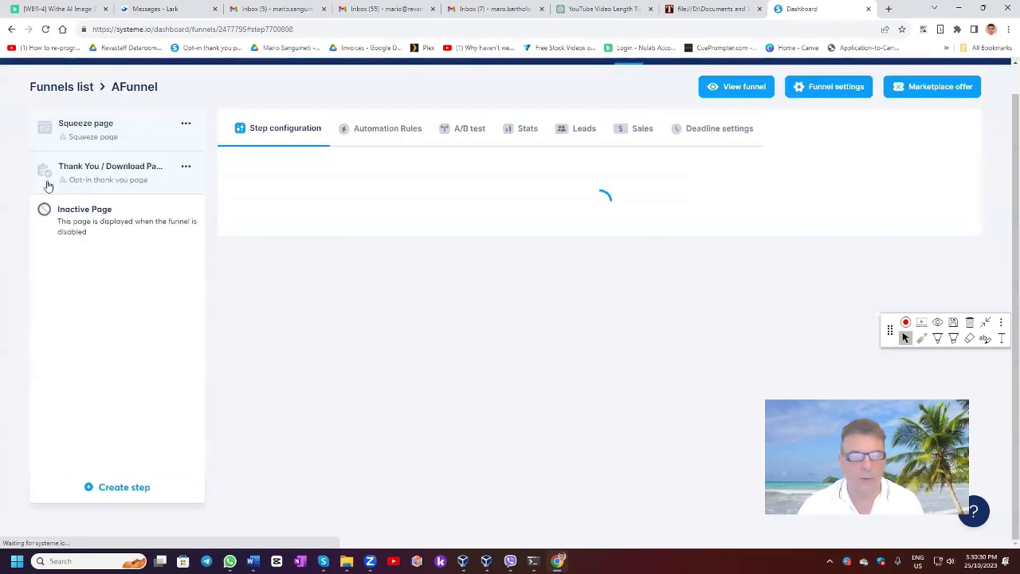
{"action": "scroll", "coordinate": [712, 453], "scroll_direction": "down", "scroll_amount": 3}
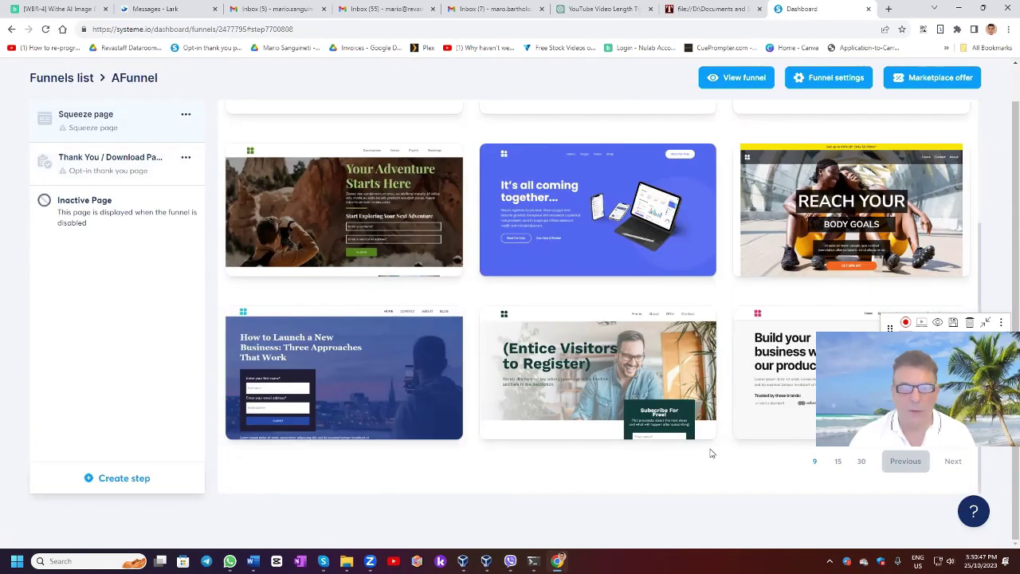
{"action": "scroll", "coordinate": [615, 429], "scroll_direction": "up", "scroll_amount": 5}
{"action": "scroll", "coordinate": [614, 398], "scroll_direction": "up", "scroll_amount": 1}
{"action": "scroll", "coordinate": [609, 373], "scroll_direction": "down", "scroll_amount": 2}
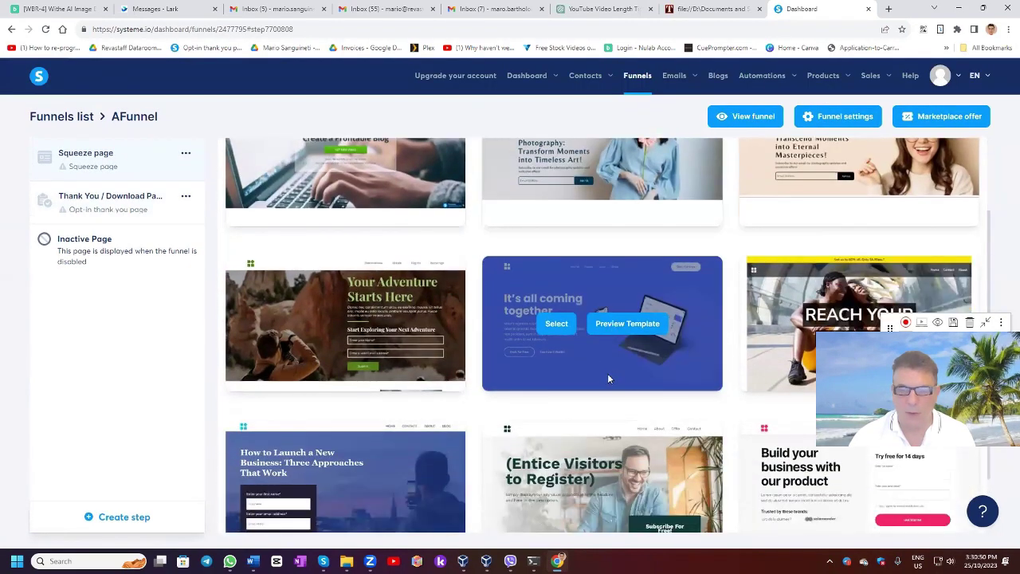
{"action": "scroll", "coordinate": [608, 373], "scroll_direction": "down", "scroll_amount": 1}
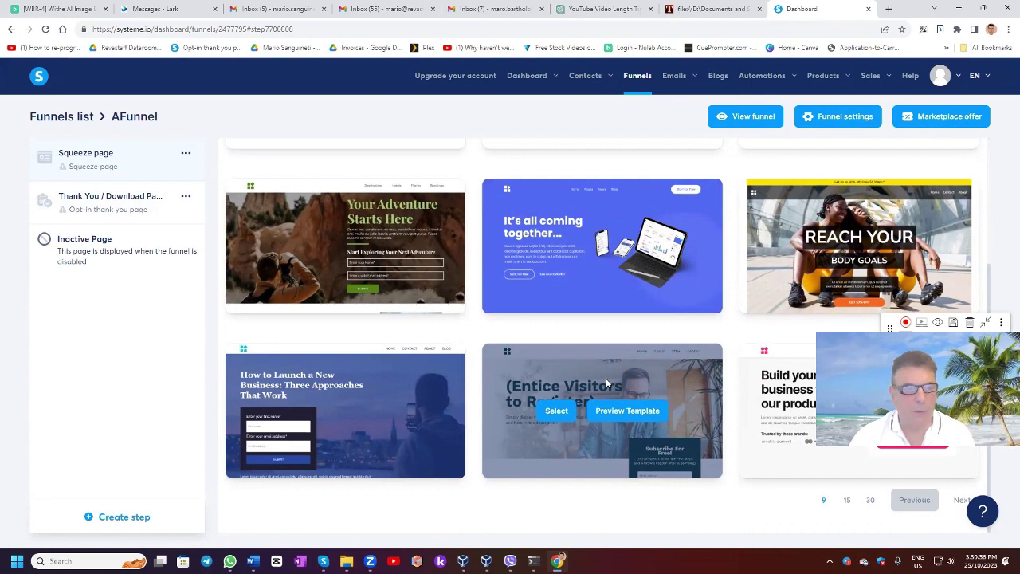
Browse to the next template page and preview the profitable-blog video training template.
{"action": "left_click", "coordinate": [961, 501]}
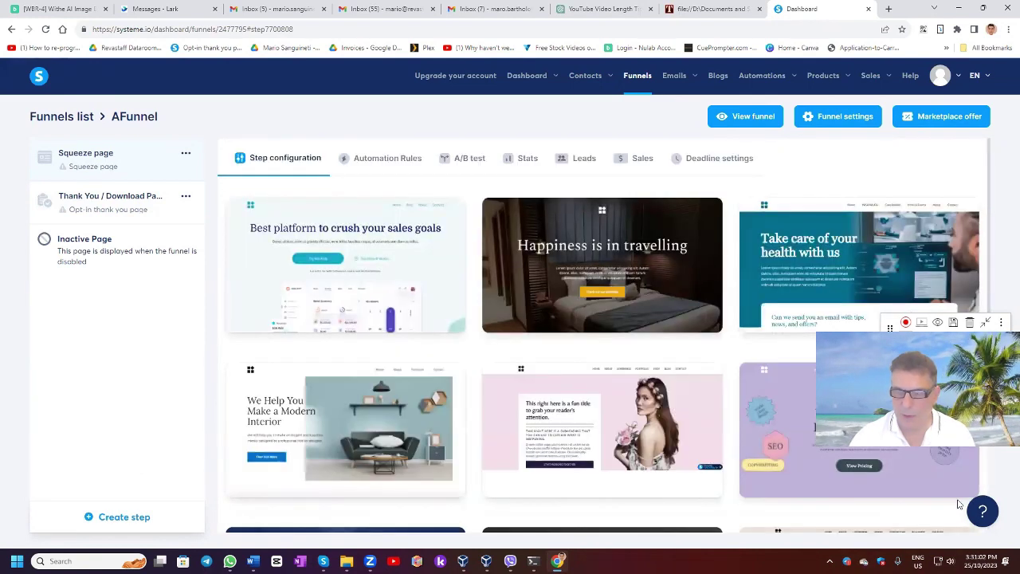
{"action": "scroll", "coordinate": [850, 507], "scroll_direction": "down", "scroll_amount": 2}
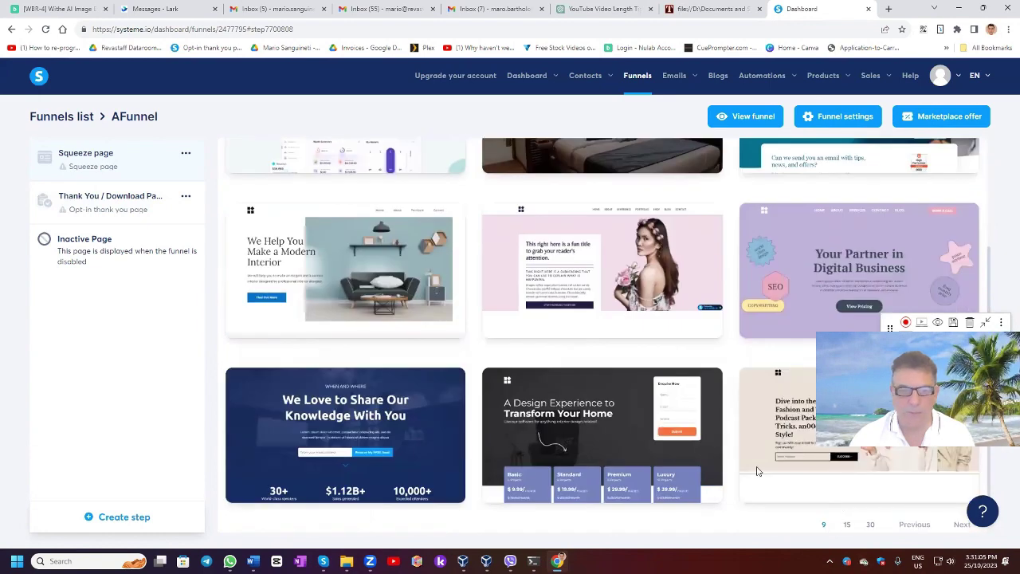
{"action": "mouse_move", "coordinate": [654, 426]}
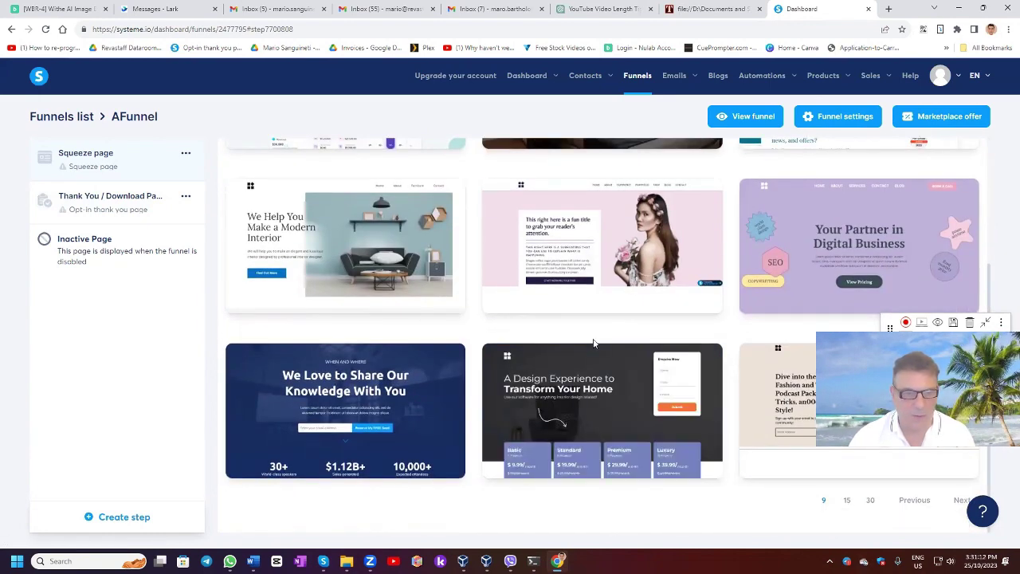
{"action": "scroll", "coordinate": [593, 342], "scroll_direction": "up", "scroll_amount": 3}
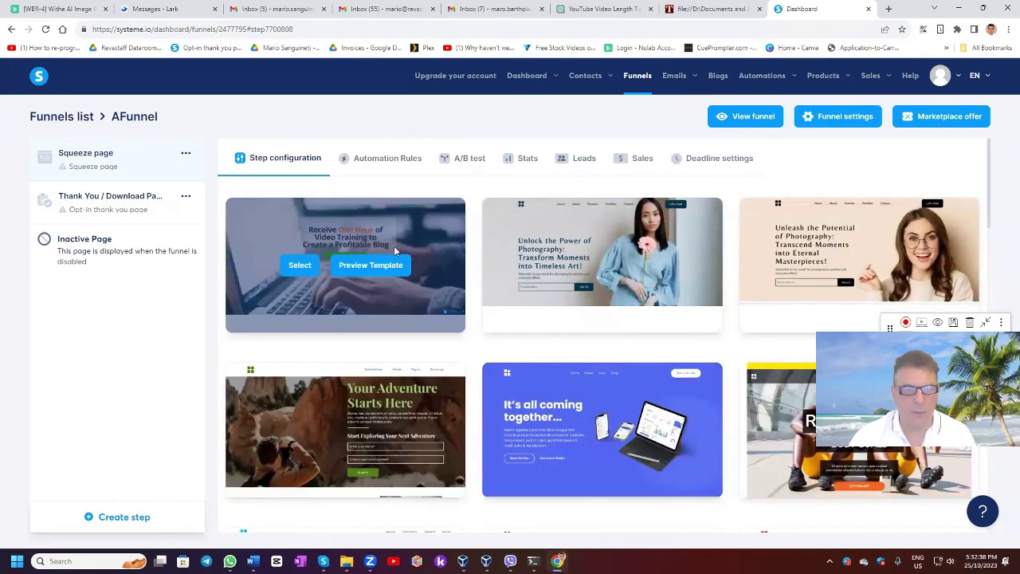
{"action": "left_click", "coordinate": [383, 265]}
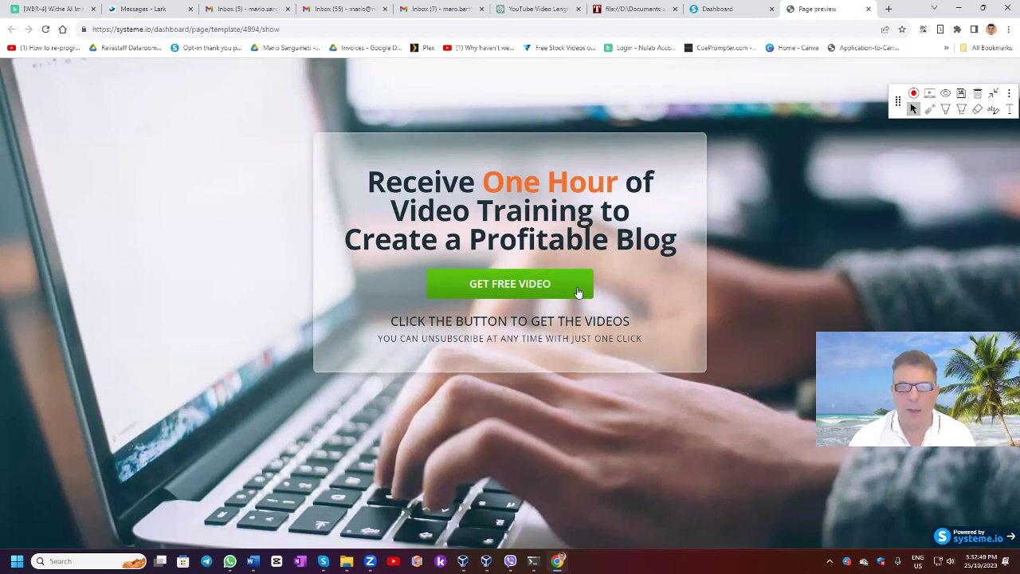
Use the profitable-blog template for the squeeze step, check the live page, then open its editor.
{"action": "left_click", "coordinate": [868, 9]}
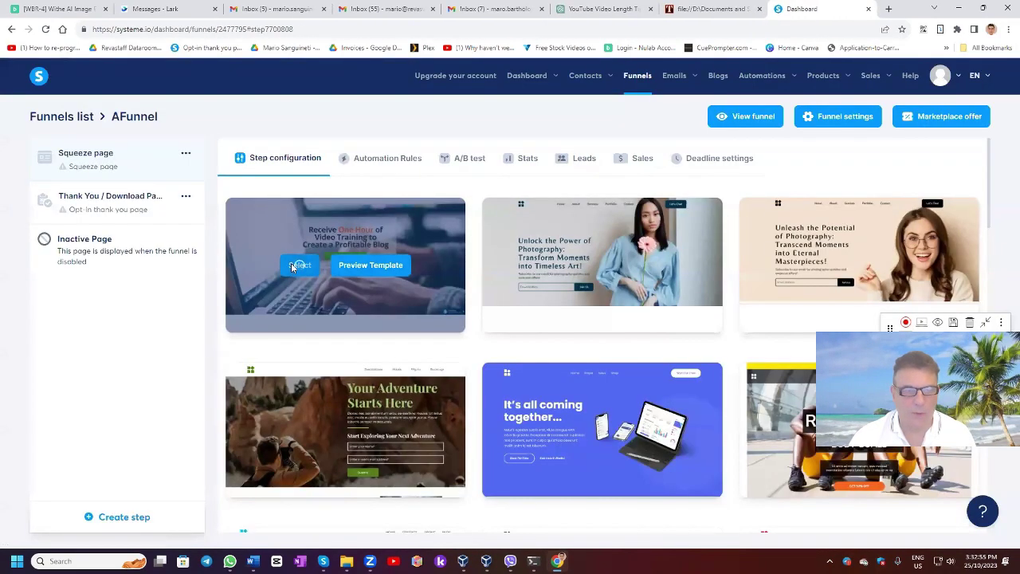
{"action": "left_click", "coordinate": [296, 265]}
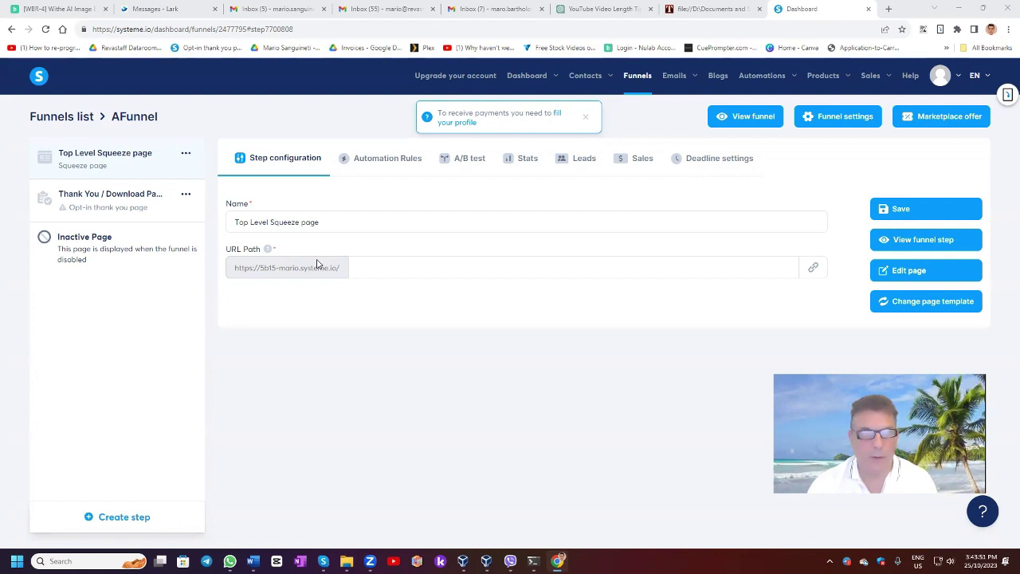
{"action": "left_click", "coordinate": [923, 240]}
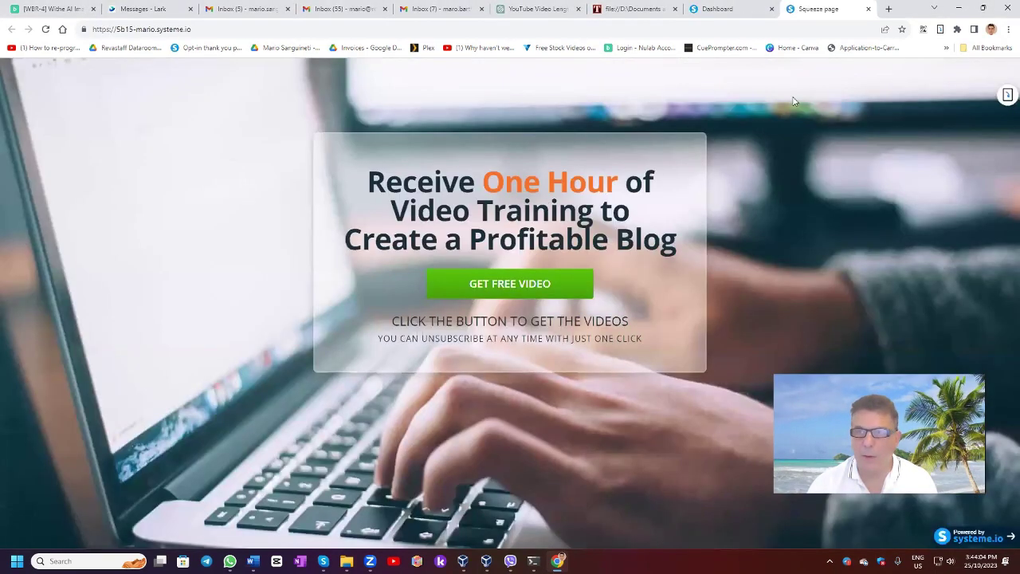
{"action": "left_click", "coordinate": [869, 9]}
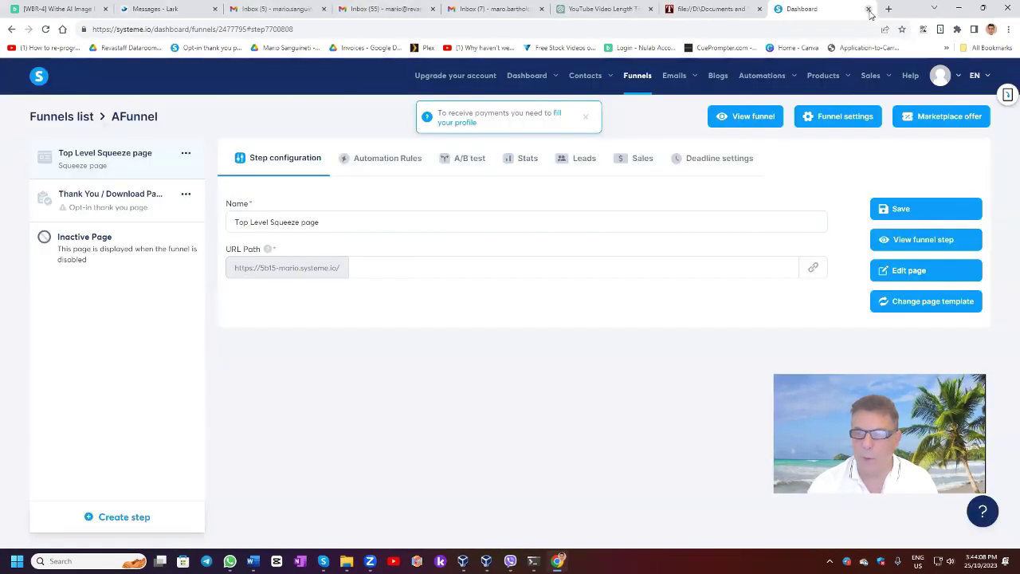
{"action": "left_click", "coordinate": [904, 272]}
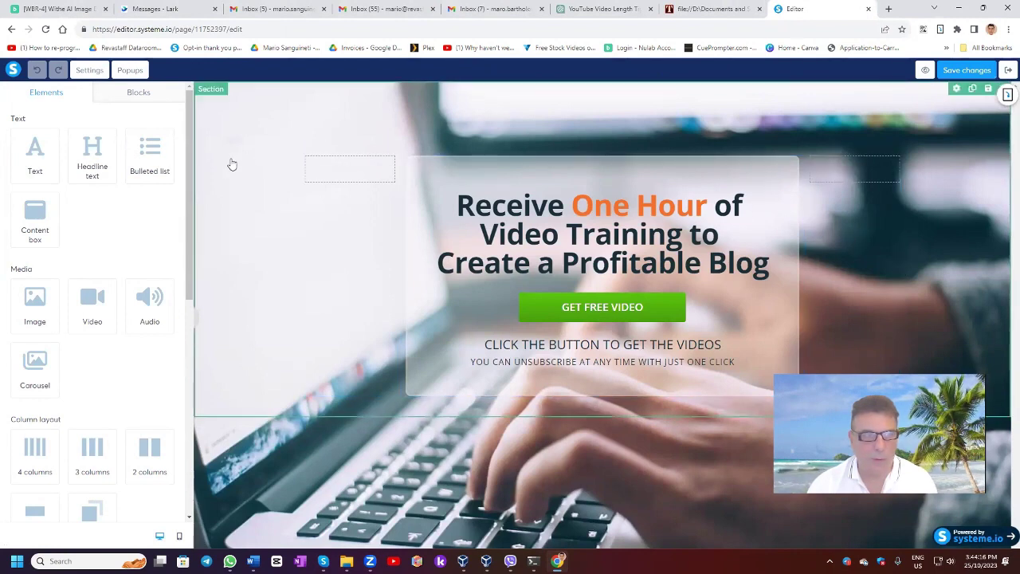
Set the page background image to the sunset hd-wallpaper from Your Images.
{"action": "left_click", "coordinate": [90, 71]}
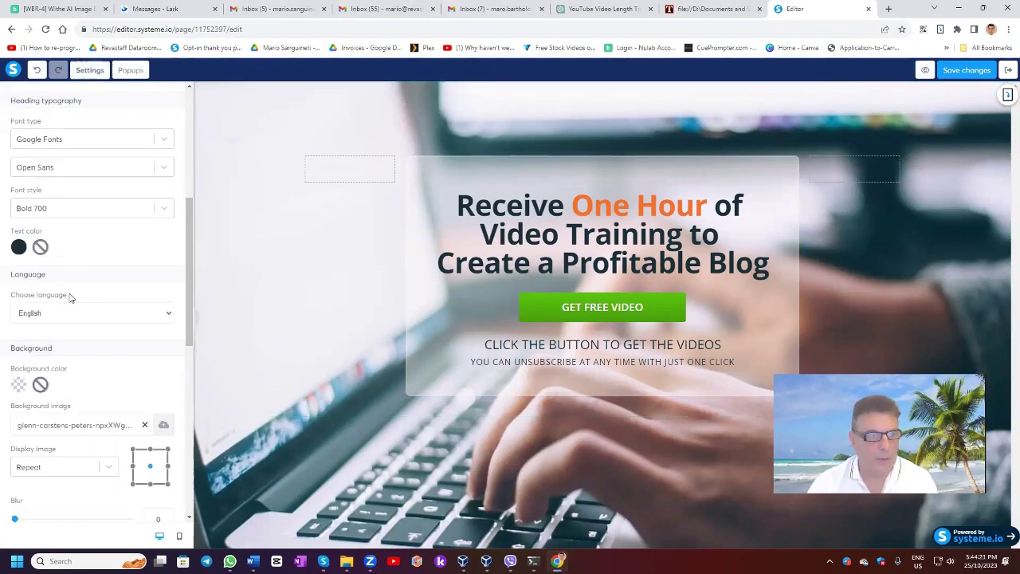
{"action": "scroll", "coordinate": [80, 263], "scroll_direction": "down", "scroll_amount": 5}
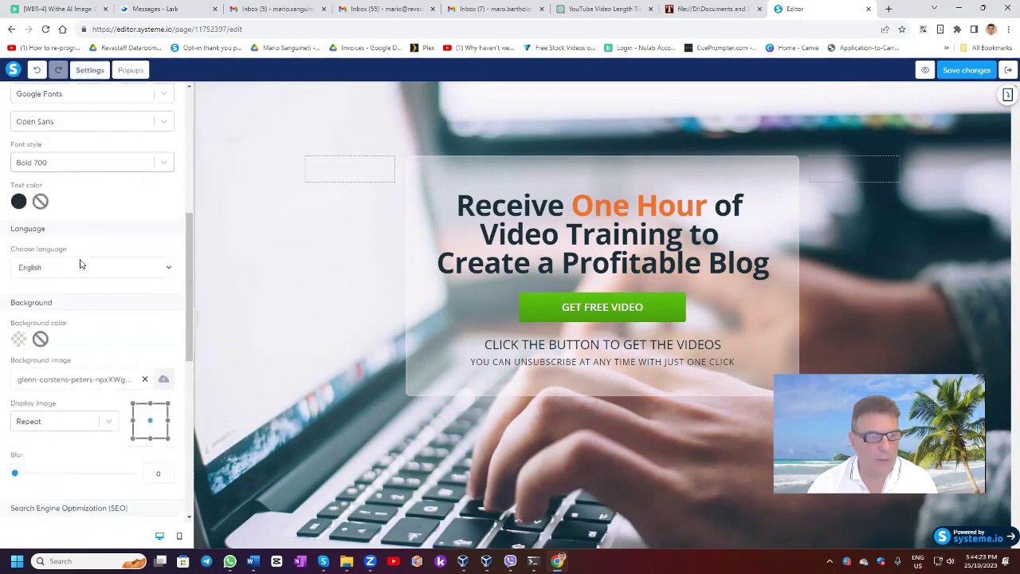
{"action": "left_click", "coordinate": [163, 321]}
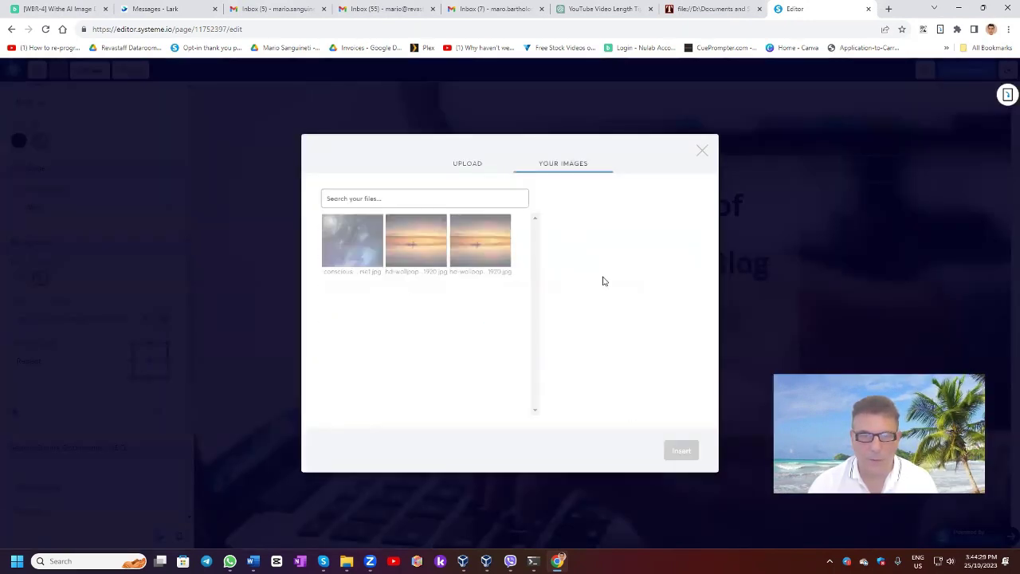
{"action": "left_click", "coordinate": [403, 247]}
{"action": "left_click", "coordinate": [680, 451]}
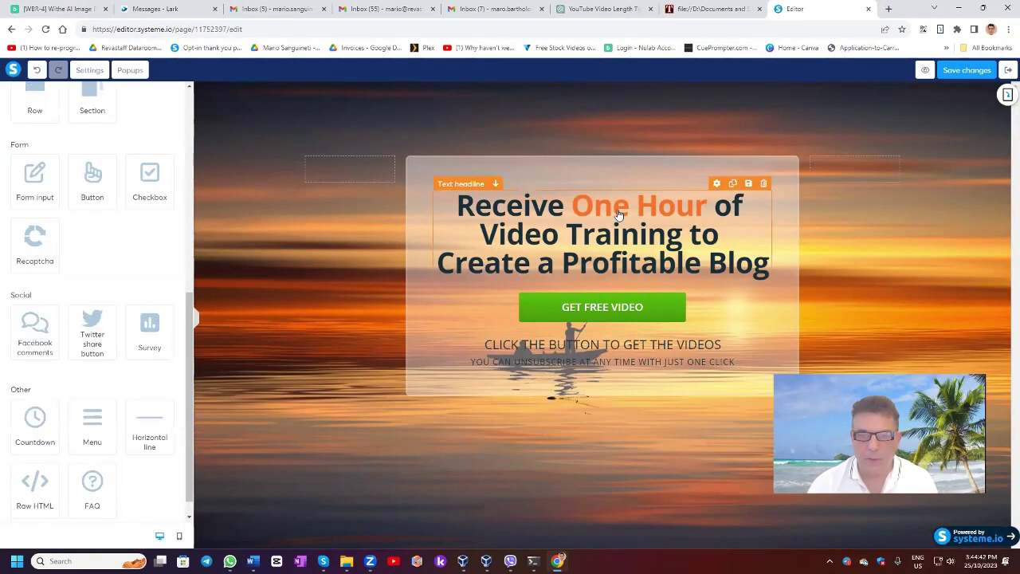
{"action": "left_click", "coordinate": [461, 209]}
Retype the headline as the Free E-Book and Gift text and delete the GET FREE VIDEO button.
{"action": "left_click_drag", "start_coordinate": [459, 209], "coordinate": [767, 271]}
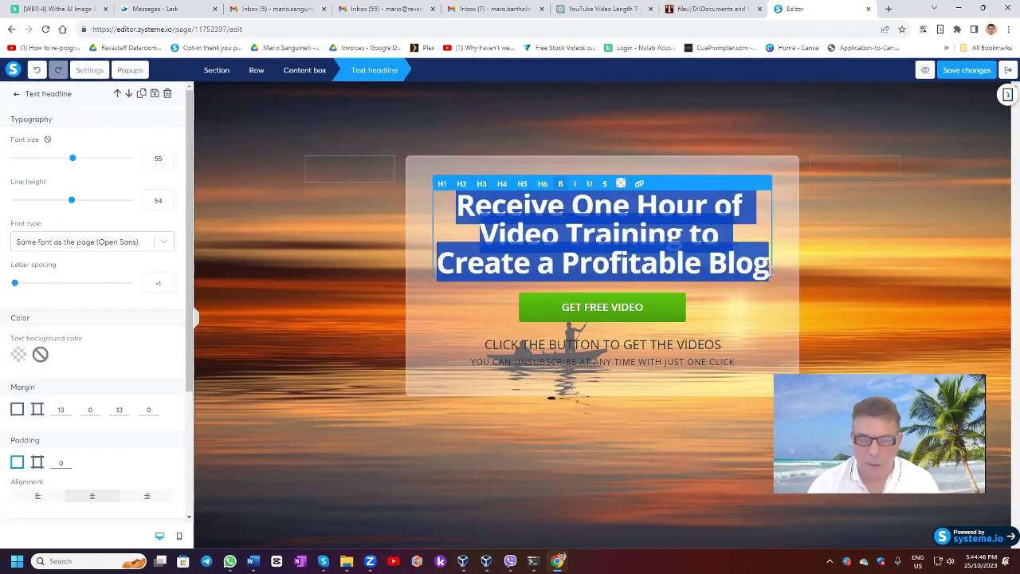
{"action": "type", "text": "CLick be"}
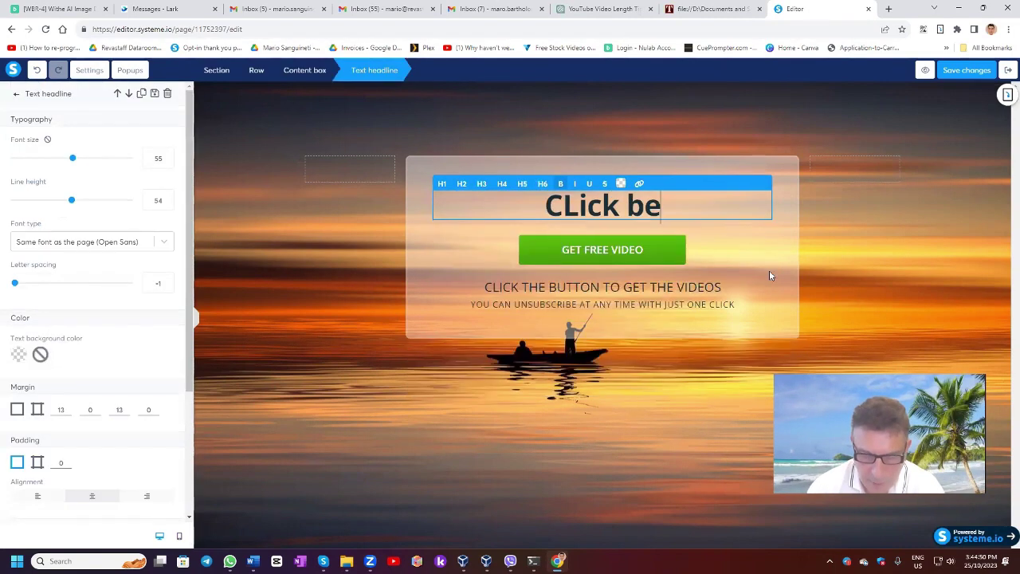
{"action": "type", "text": "loe to get yo"}
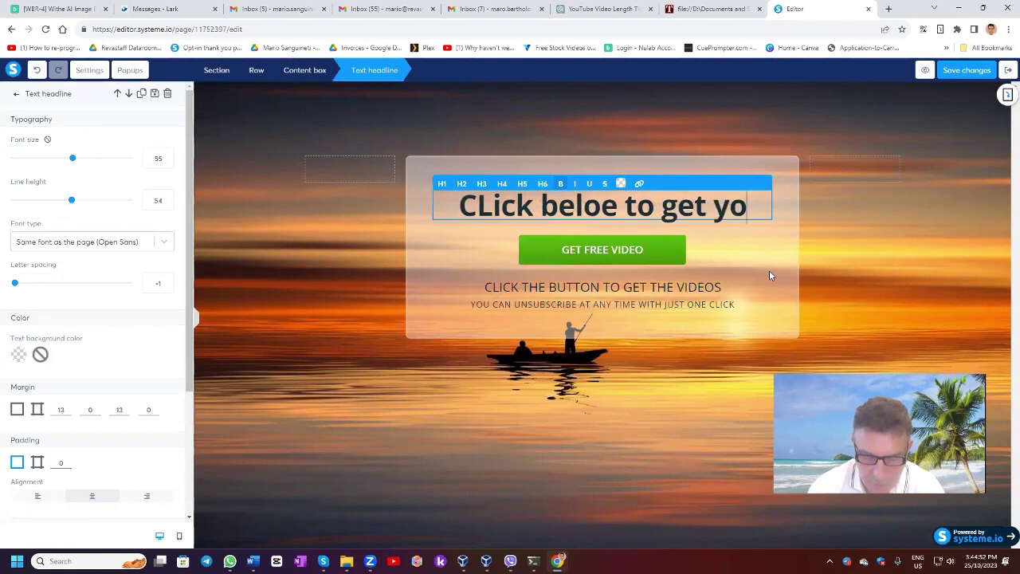
{"action": "type", "text": "ur Free "}
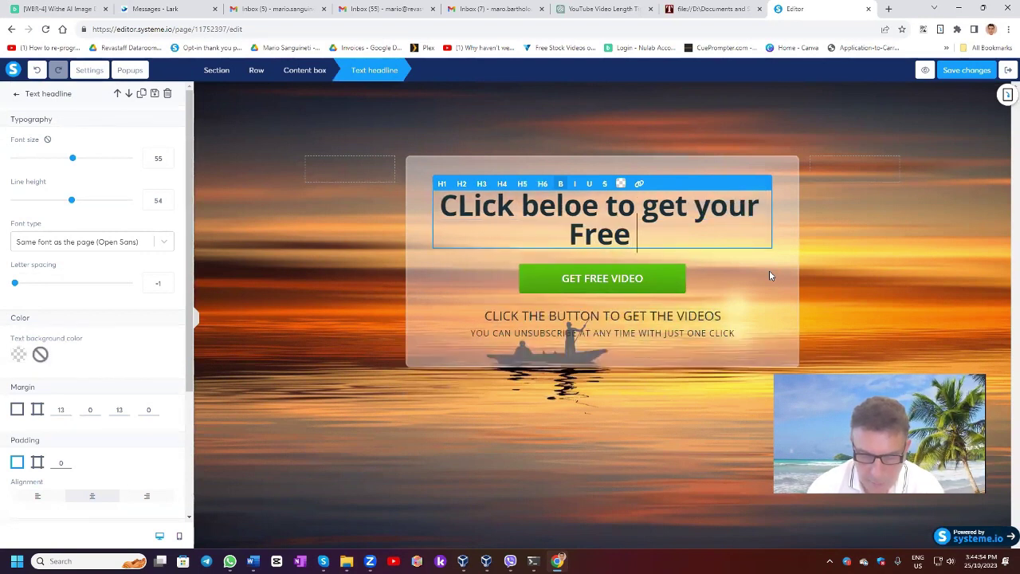
{"action": "type", "text": "E-Book and Gift"}
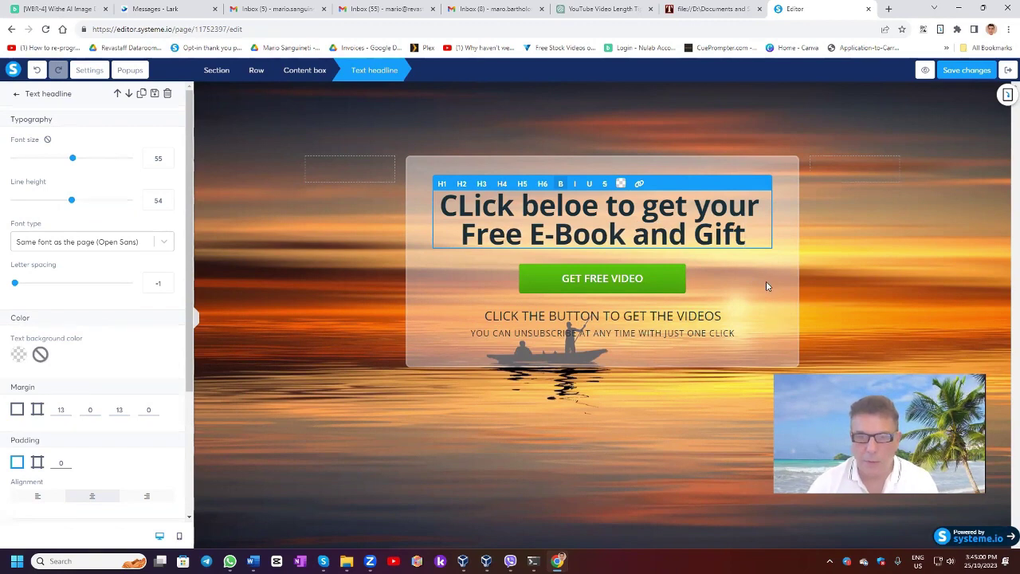
{"action": "left_click", "coordinate": [767, 286]}
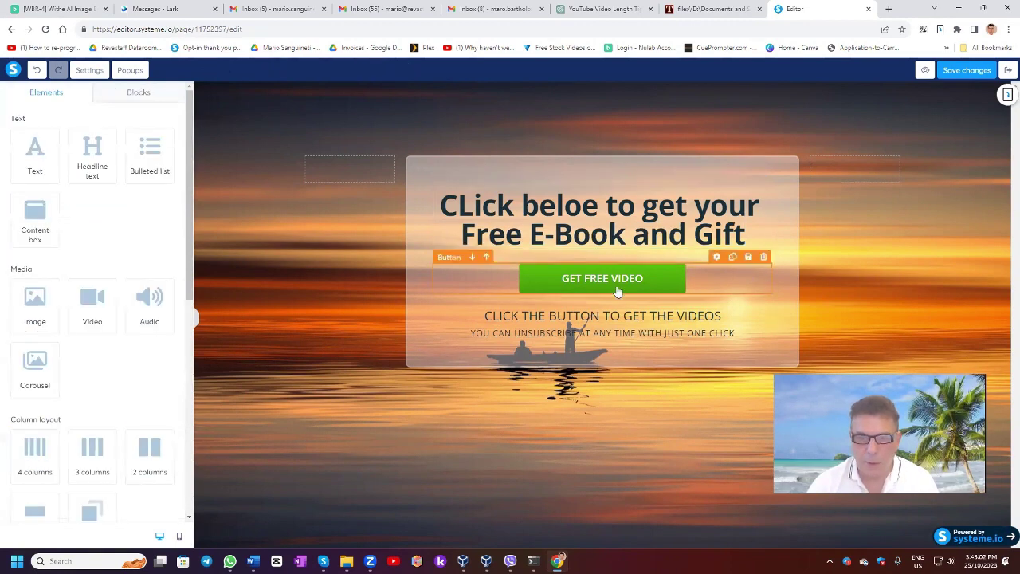
{"action": "left_click", "coordinate": [764, 257]}
{"action": "key", "text": "Return"}
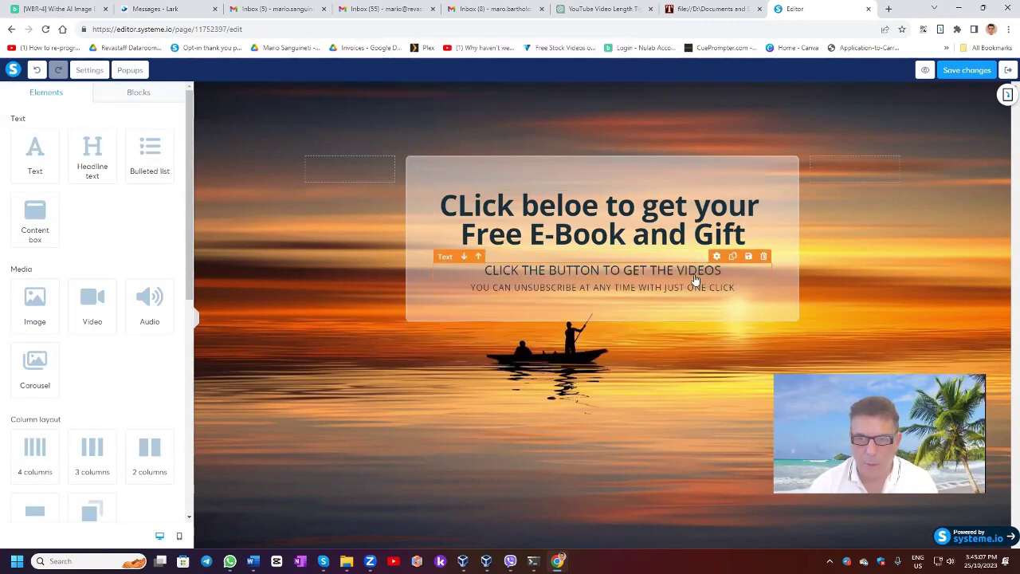
Delete the CLICK THE BUTTON subheading.
{"action": "left_click", "coordinate": [699, 271]}
{"action": "left_click", "coordinate": [749, 291]}
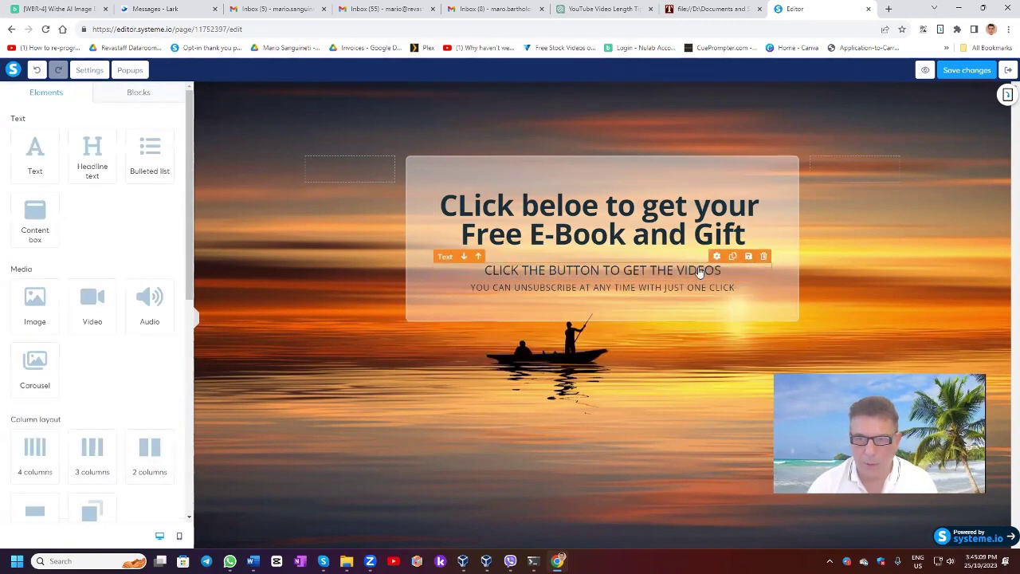
{"action": "left_click", "coordinate": [700, 271]}
{"action": "left_click", "coordinate": [750, 290]}
{"action": "left_click", "coordinate": [764, 256]}
{"action": "left_click", "coordinate": [563, 92]}
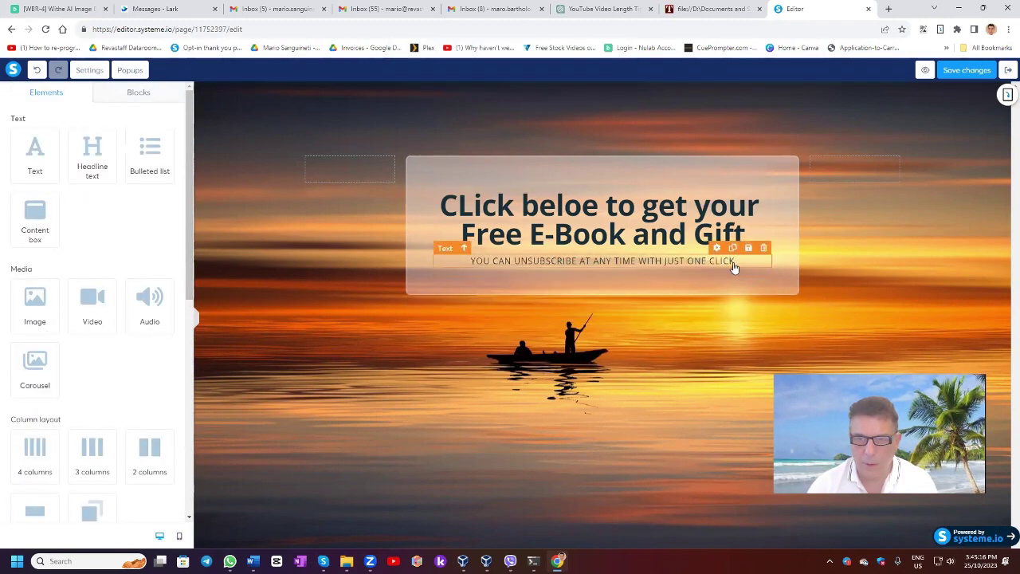
Fix the headline typos so it reads 'Click below to get your Free E-Book and Gift'.
{"action": "left_click", "coordinate": [574, 212]}
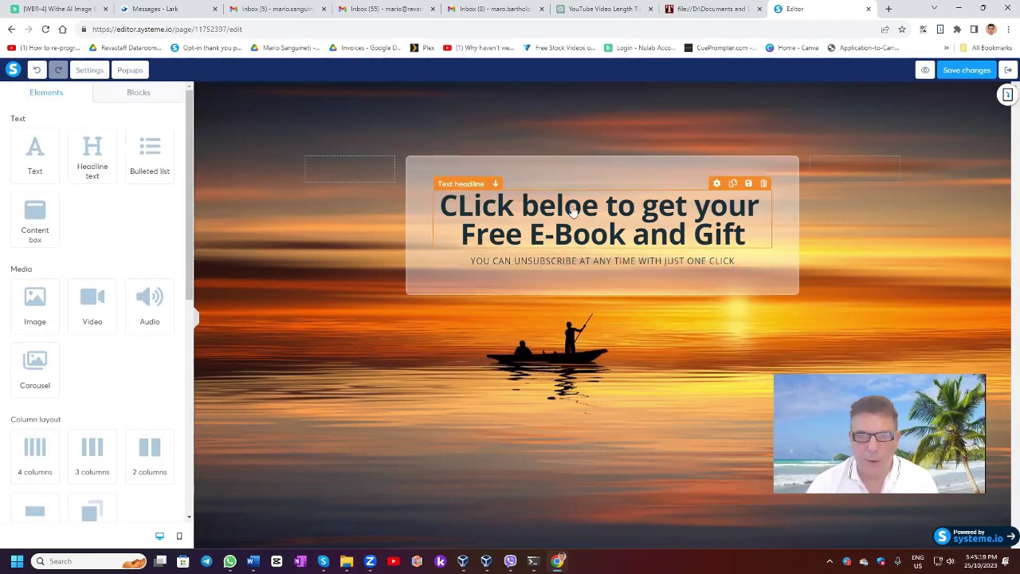
{"action": "left_click", "coordinate": [574, 212]}
{"action": "left_click_drag", "start_coordinate": [583, 207], "coordinate": [591, 206]}
{"action": "type", "text": "w"}
{"action": "key", "text": "Home"}
{"action": "key", "text": "Right"}
{"action": "key", "text": "Right"}
{"action": "key", "text": "BackSpace"}
{"action": "type", "text": "l"}
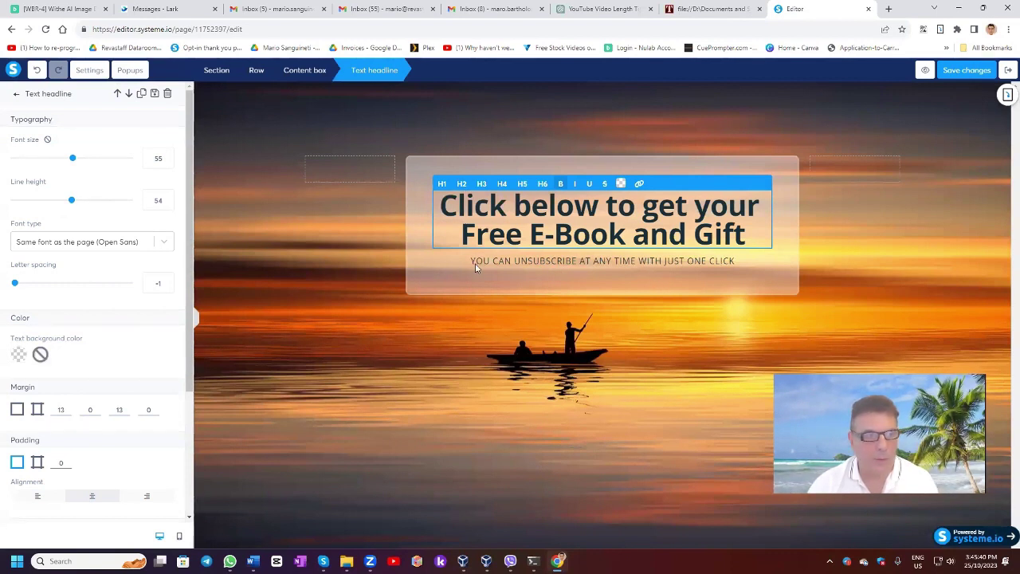
{"action": "left_click", "coordinate": [220, 247]}
{"action": "scroll", "coordinate": [50, 238], "scroll_direction": "down", "scroll_amount": 5}
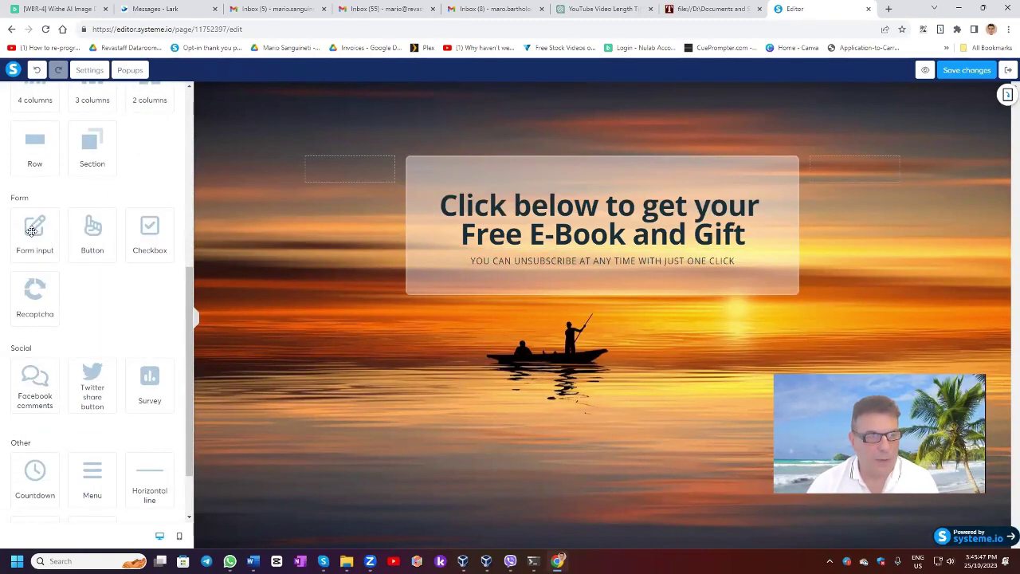
Add an Email-type form input above the unsubscribe line with placeholder 'Please Enter your Email'.
{"action": "left_click", "coordinate": [31, 230]}
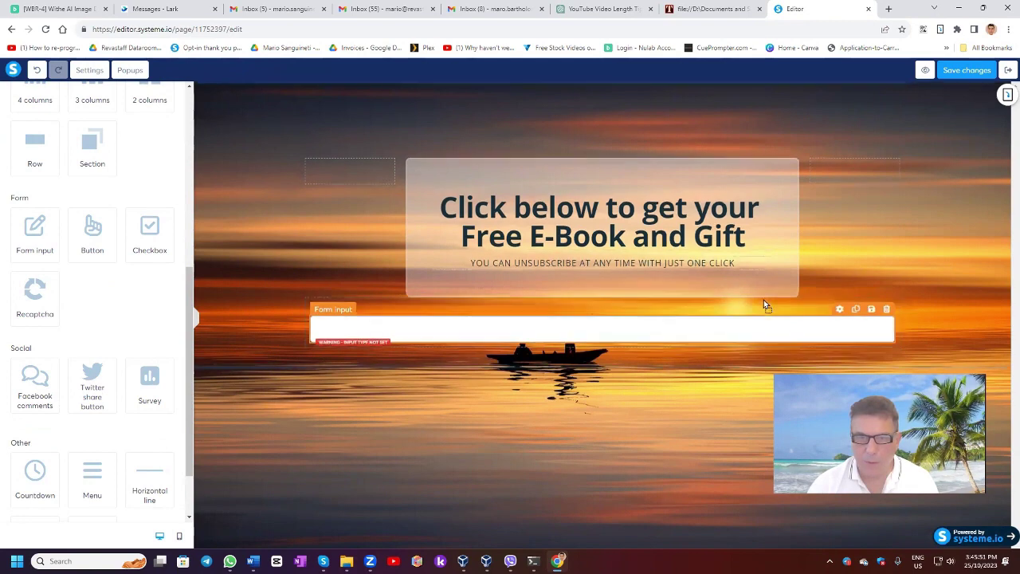
{"action": "left_click_drag", "start_coordinate": [748, 263], "coordinate": [604, 274]}
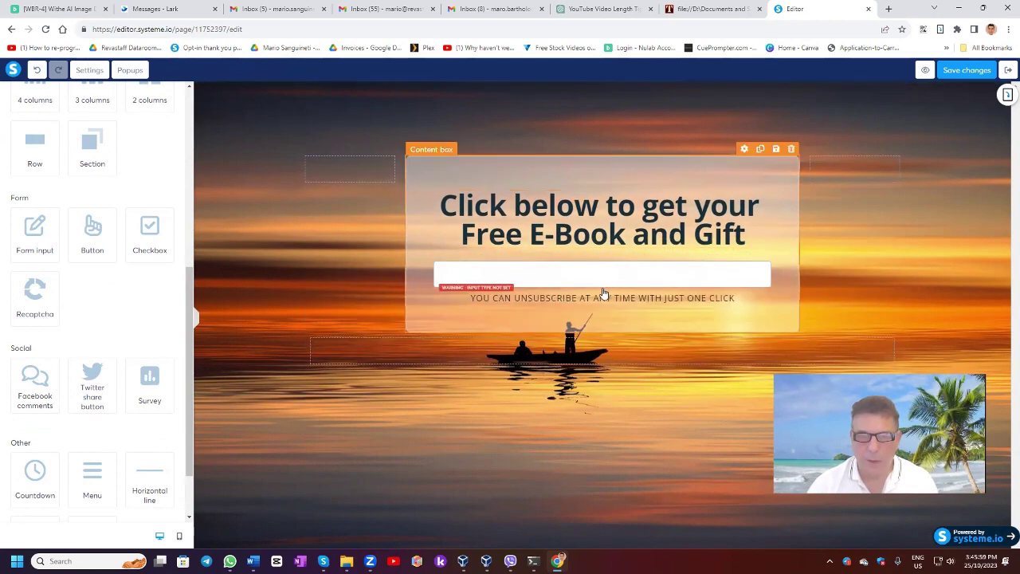
{"action": "left_click", "coordinate": [103, 137]}
{"action": "left_click", "coordinate": [41, 187]}
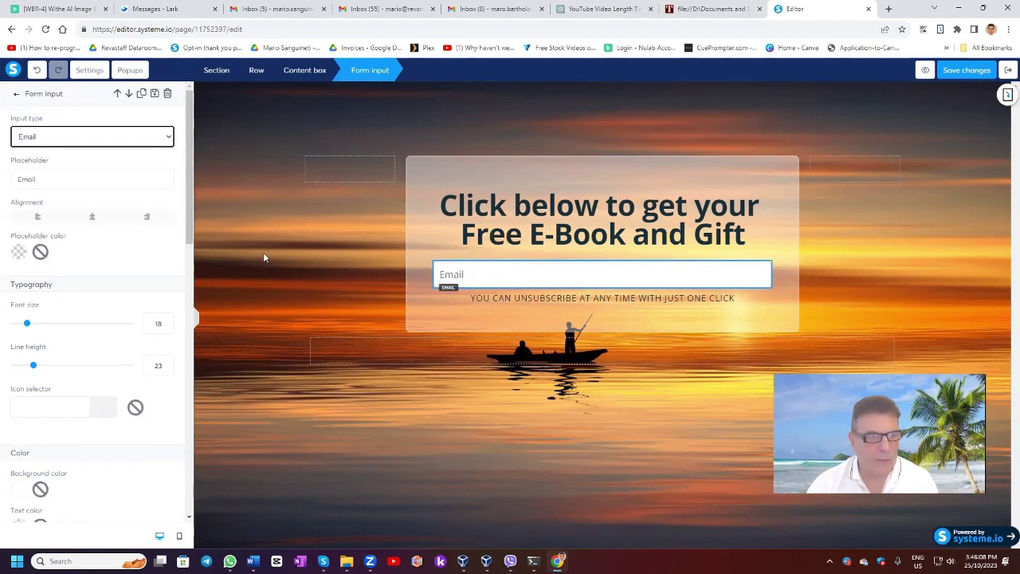
{"action": "left_click_drag", "start_coordinate": [44, 178], "coordinate": [2, 178]}
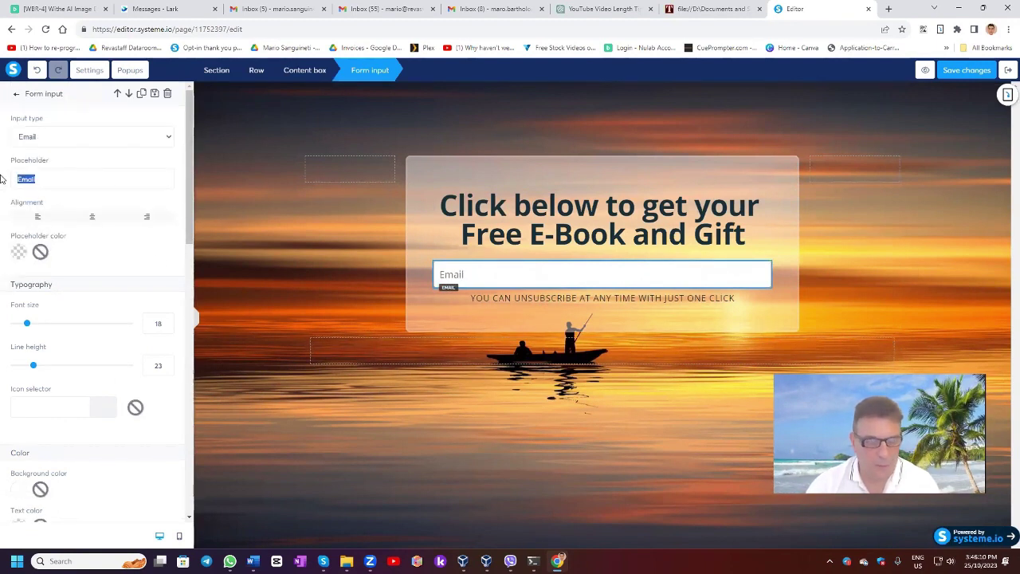
{"action": "type", "text": "Please Enter you"}
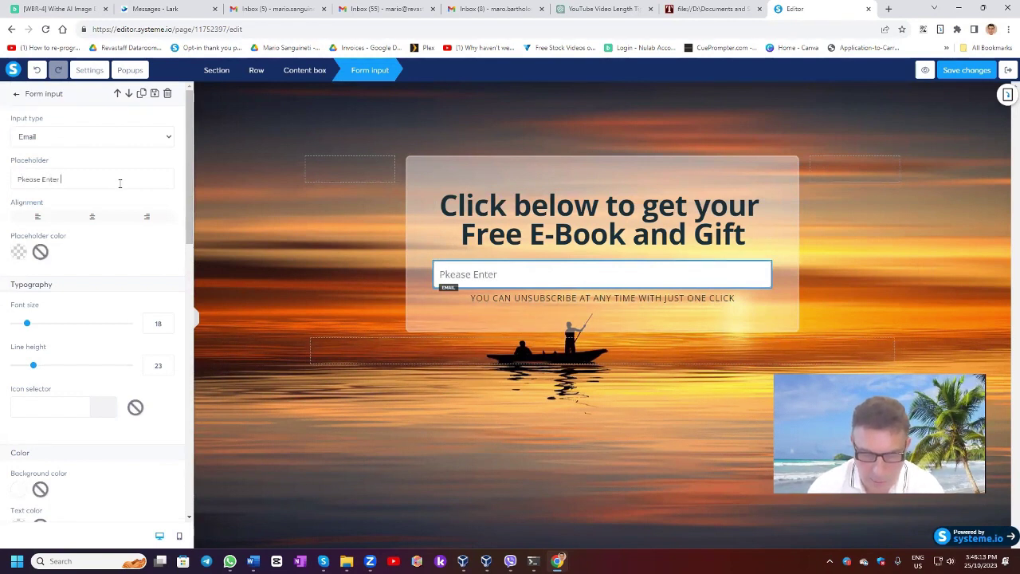
{"action": "type", "text": "r Email"}
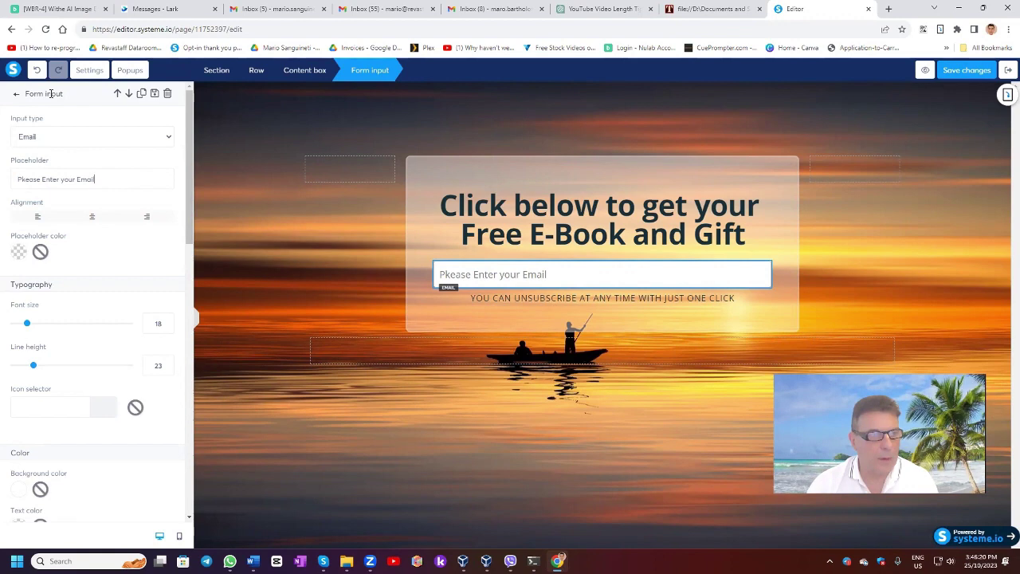
{"action": "scroll", "coordinate": [51, 197], "scroll_direction": "down", "scroll_amount": 1}
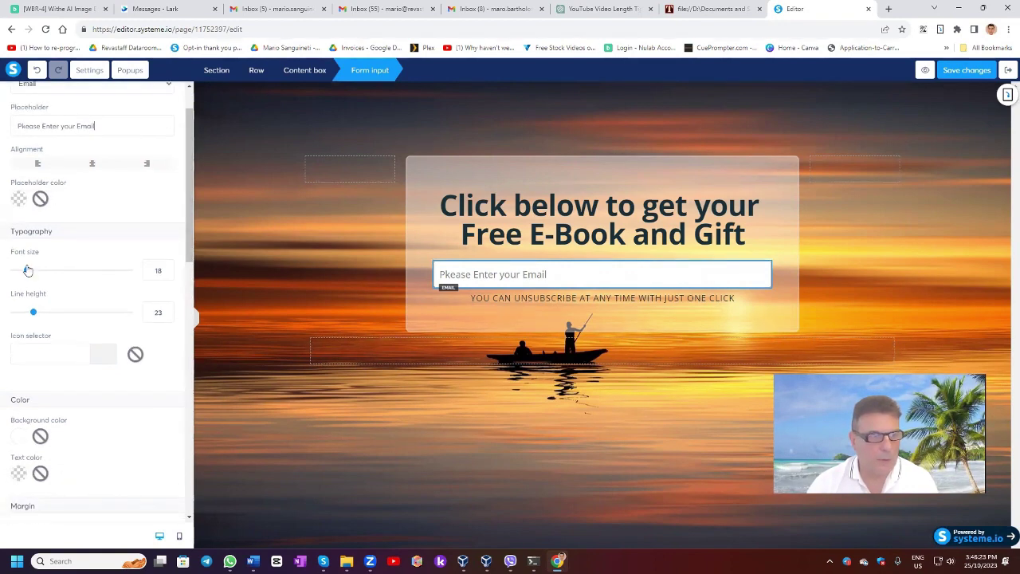
{"action": "left_click_drag", "start_coordinate": [28, 271], "coordinate": [28, 271]}
{"action": "scroll", "coordinate": [55, 257], "scroll_direction": "down", "scroll_amount": 10}
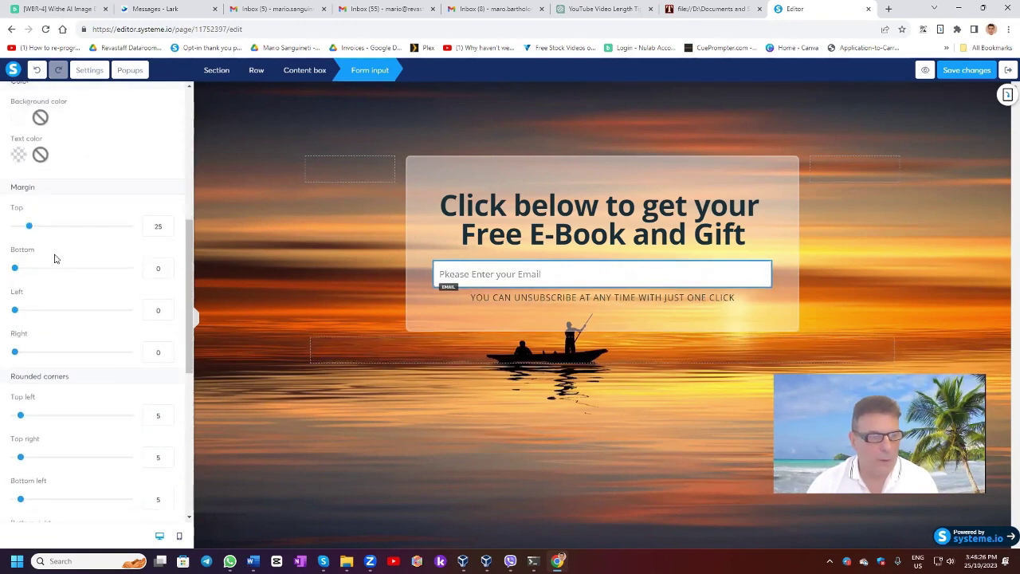
{"action": "scroll", "coordinate": [54, 257], "scroll_direction": "up", "scroll_amount": 12}
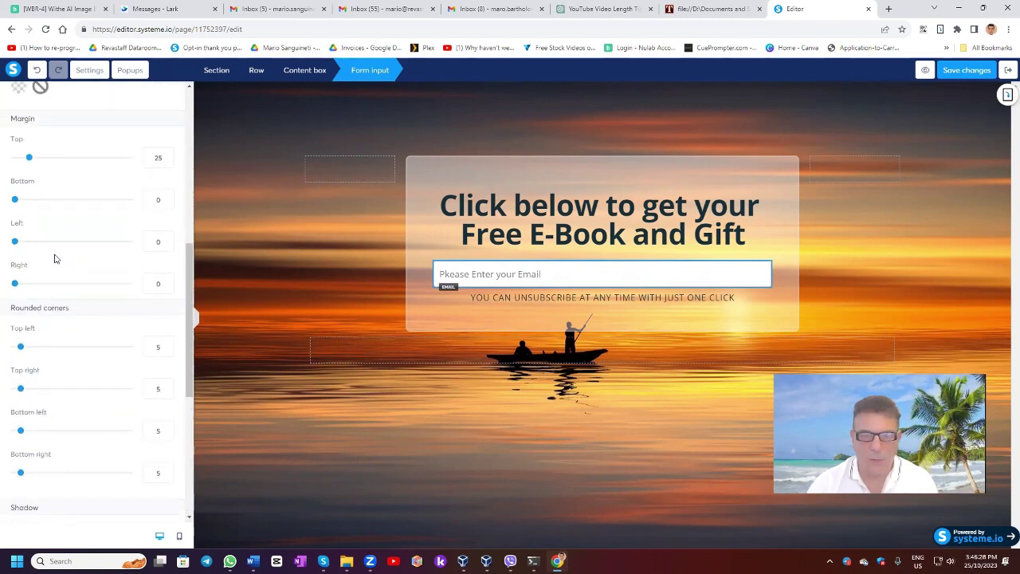
{"action": "left_click", "coordinate": [16, 94]}
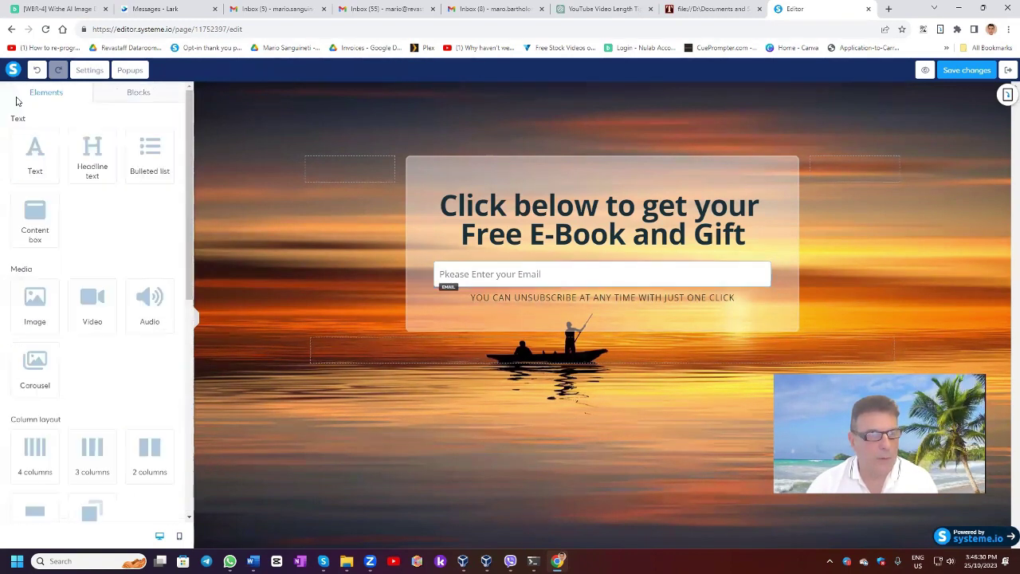
Place a button under the email field and keep its action as Send form.
{"action": "scroll", "coordinate": [118, 200], "scroll_direction": "down", "scroll_amount": 3}
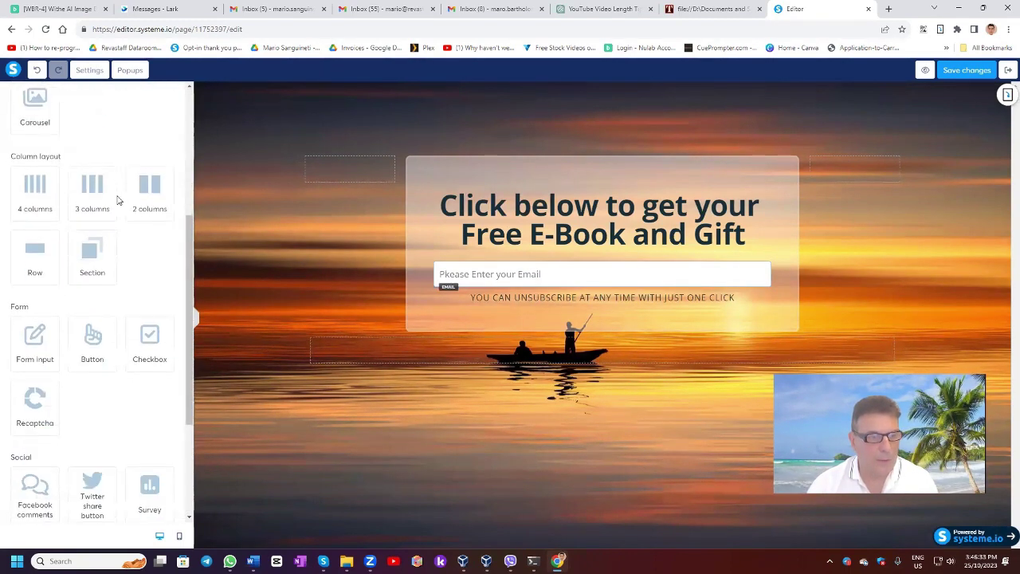
{"action": "left_click_drag", "start_coordinate": [94, 335], "coordinate": [647, 309]}
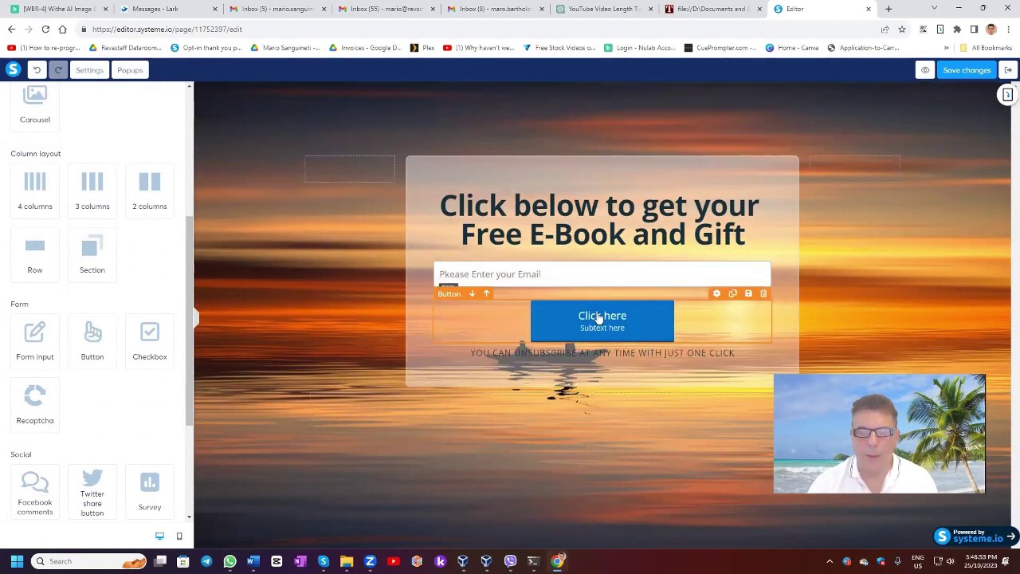
{"action": "left_click", "coordinate": [599, 316]}
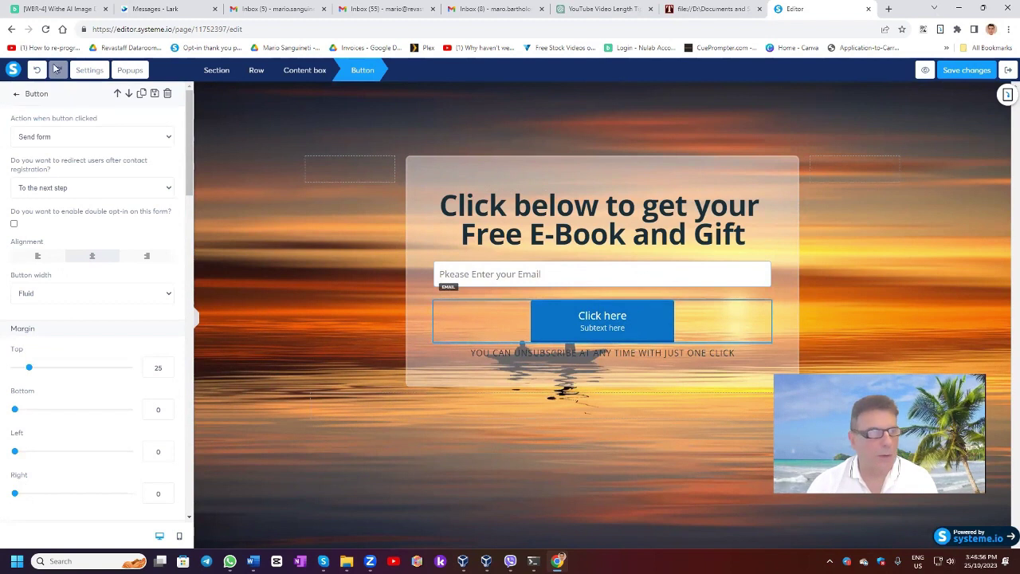
{"action": "left_click", "coordinate": [70, 137]}
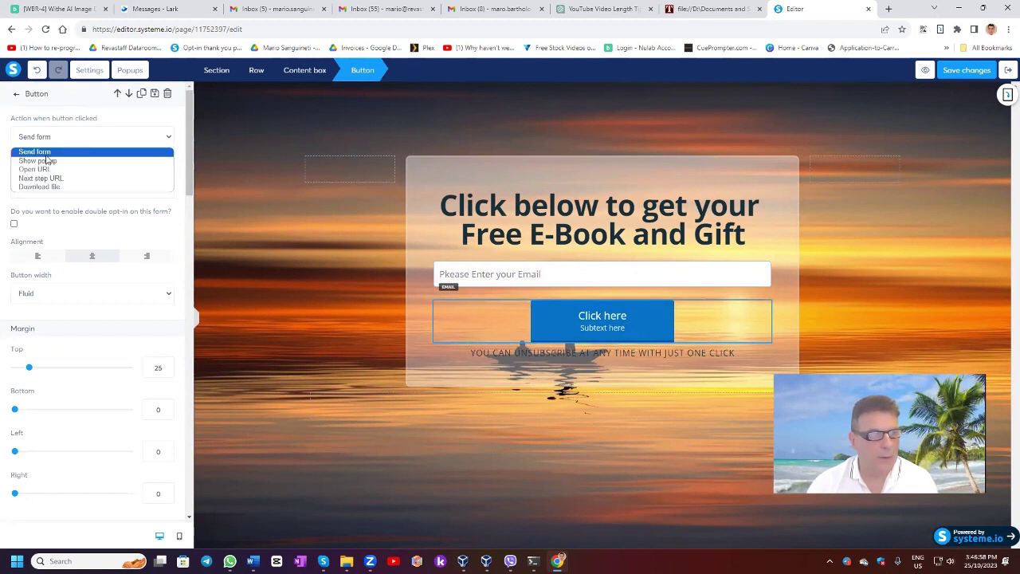
{"action": "left_click", "coordinate": [48, 152]}
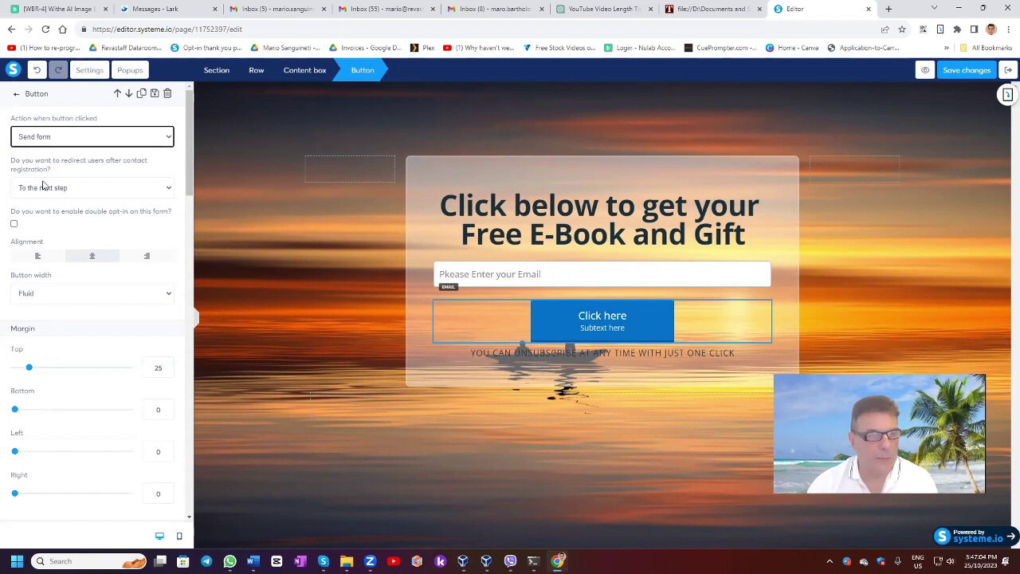
Clear the button subtext and change its label to 'Click Here to Receive Your Gift'.
{"action": "scroll", "coordinate": [56, 206], "scroll_direction": "down", "scroll_amount": 1}
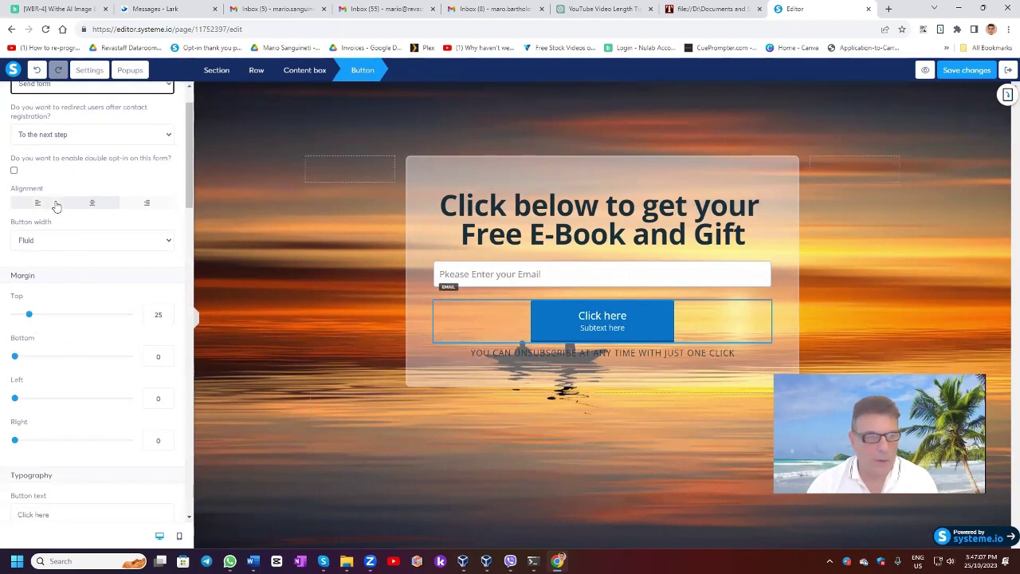
{"action": "scroll", "coordinate": [55, 206], "scroll_direction": "down", "scroll_amount": 6}
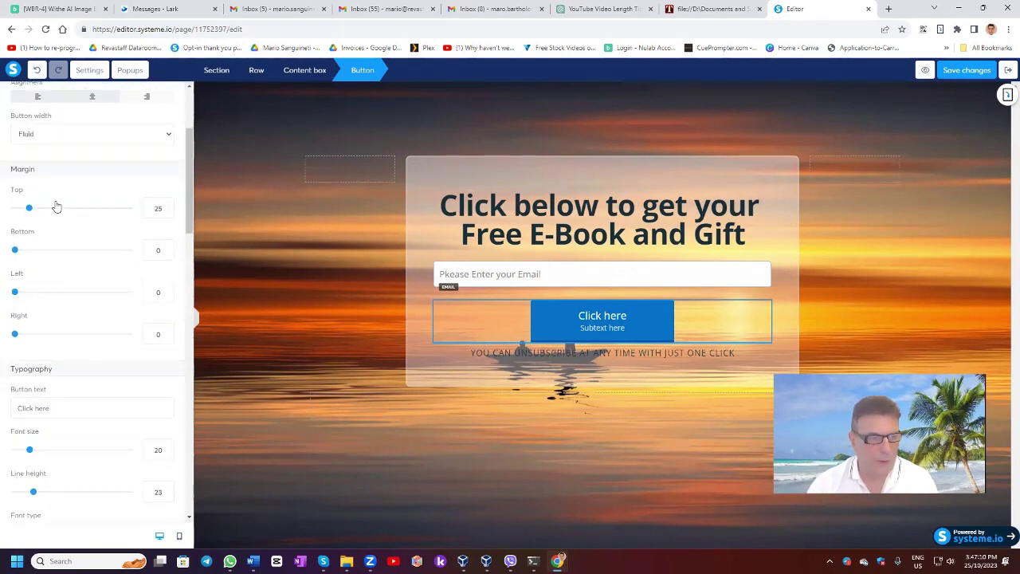
{"action": "scroll", "coordinate": [32, 400], "scroll_direction": "down", "scroll_amount": 2}
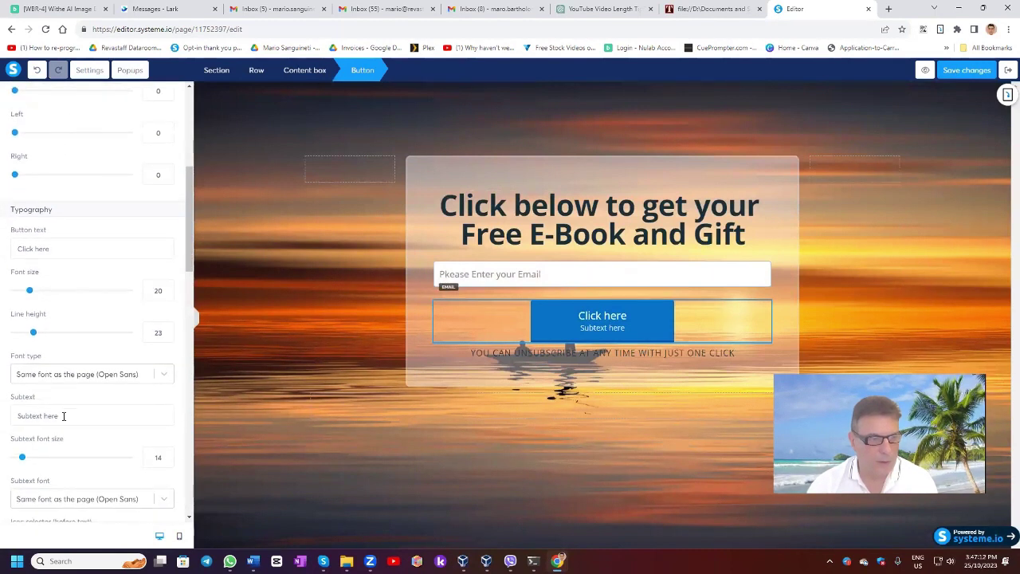
{"action": "triple_click", "coordinate": [60, 415]}
{"action": "key", "text": "BackSpace"}
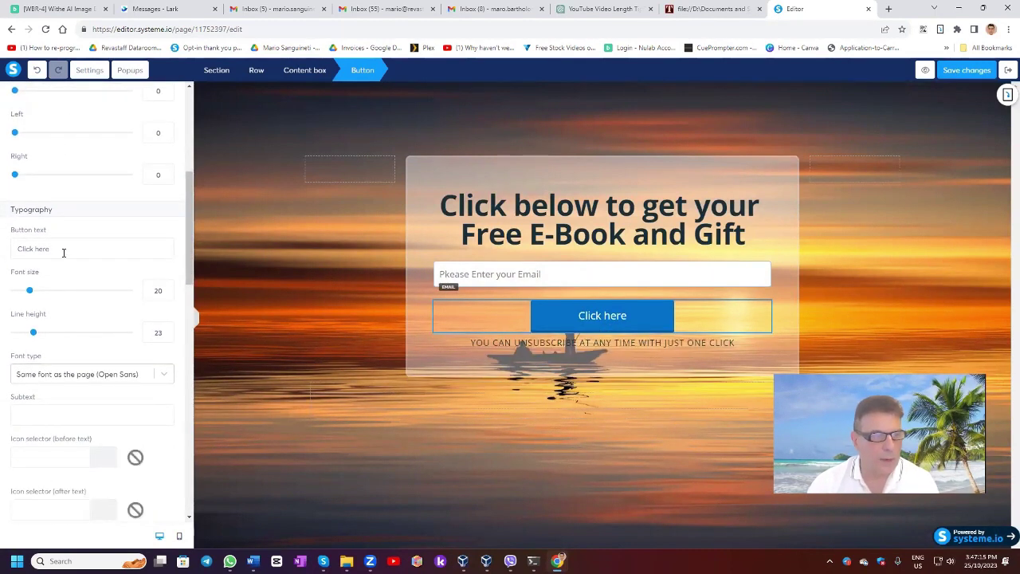
{"action": "left_click_drag", "start_coordinate": [63, 252], "coordinate": [35, 248]}
{"action": "left_click", "coordinate": [50, 249]}
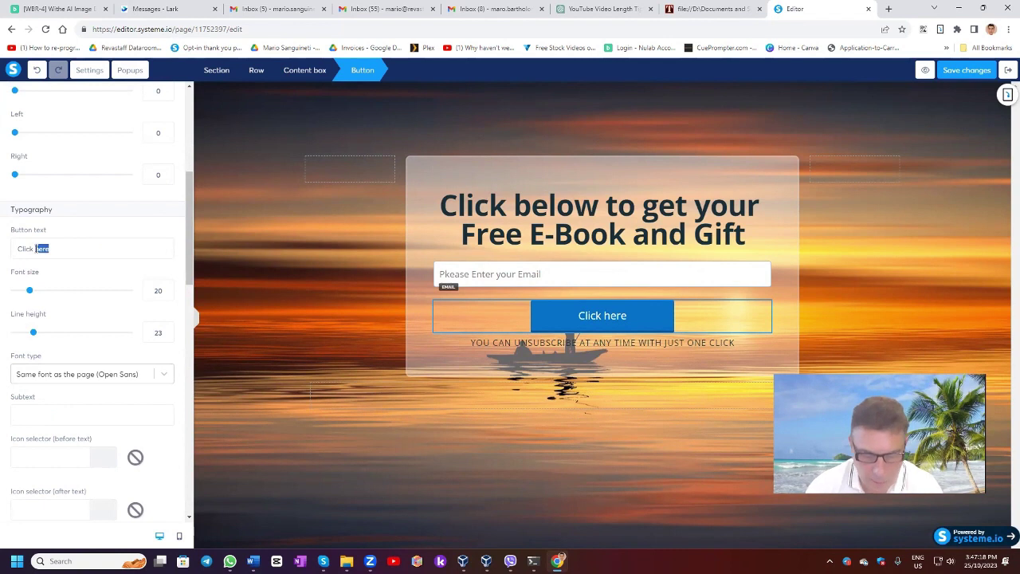
{"action": "type", "text": "Here to Receive Your Gift"}
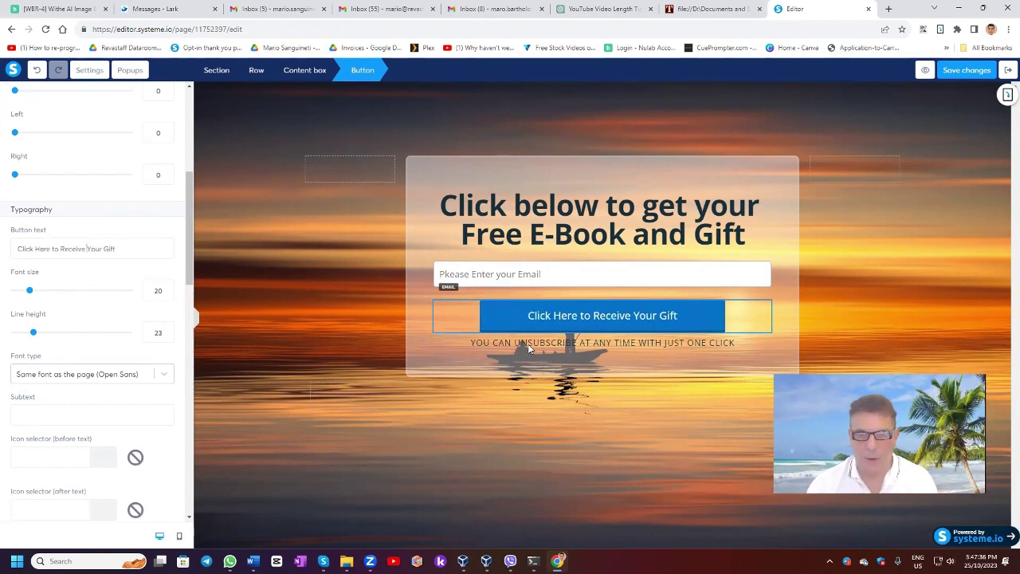
{"action": "left_click_drag", "start_coordinate": [451, 275], "coordinate": [447, 279]}
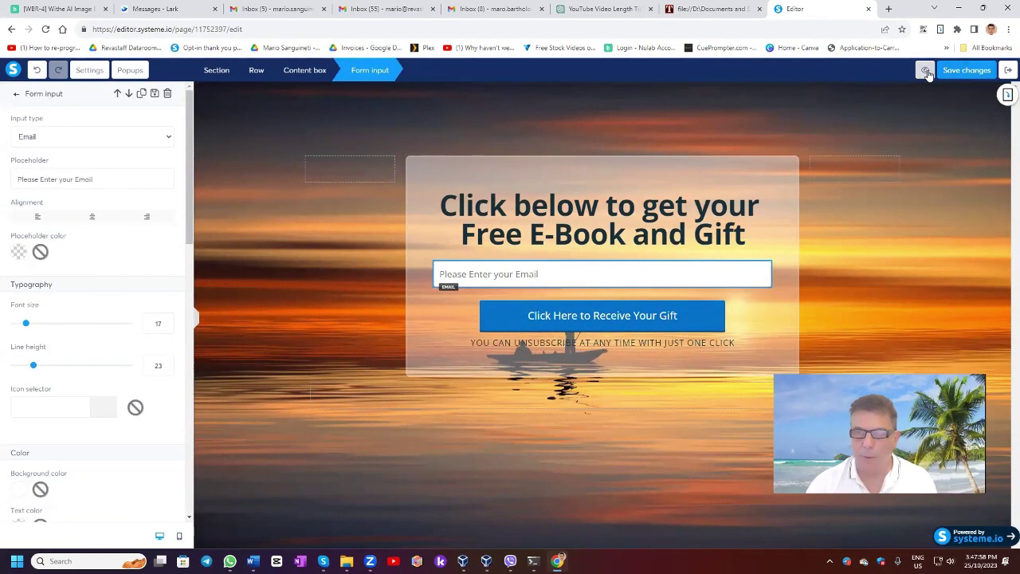
Preview the Top Level Squeeze page in a new tab, then exit the editor.
{"action": "left_click", "coordinate": [926, 71]}
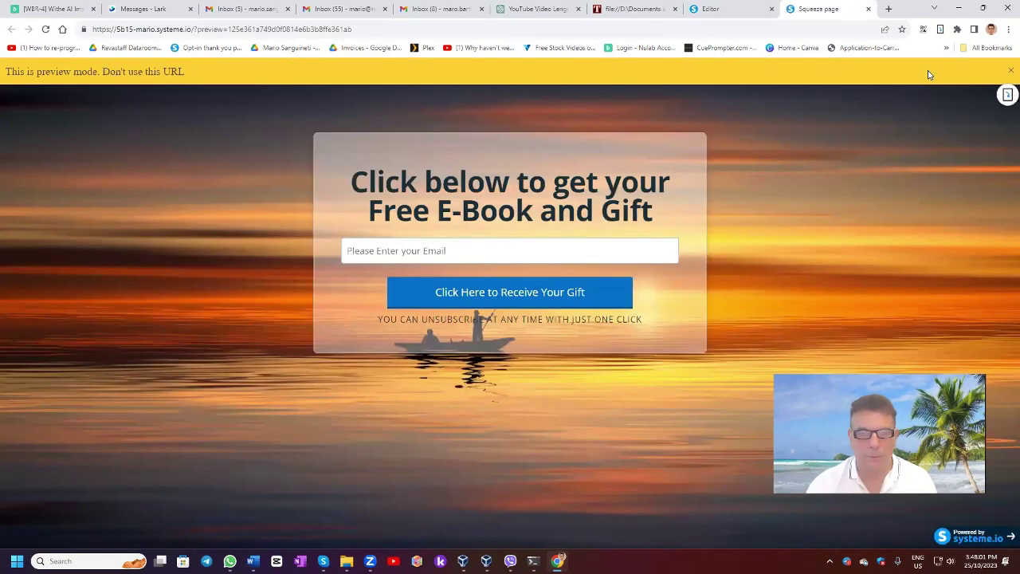
{"action": "left_click", "coordinate": [869, 9]}
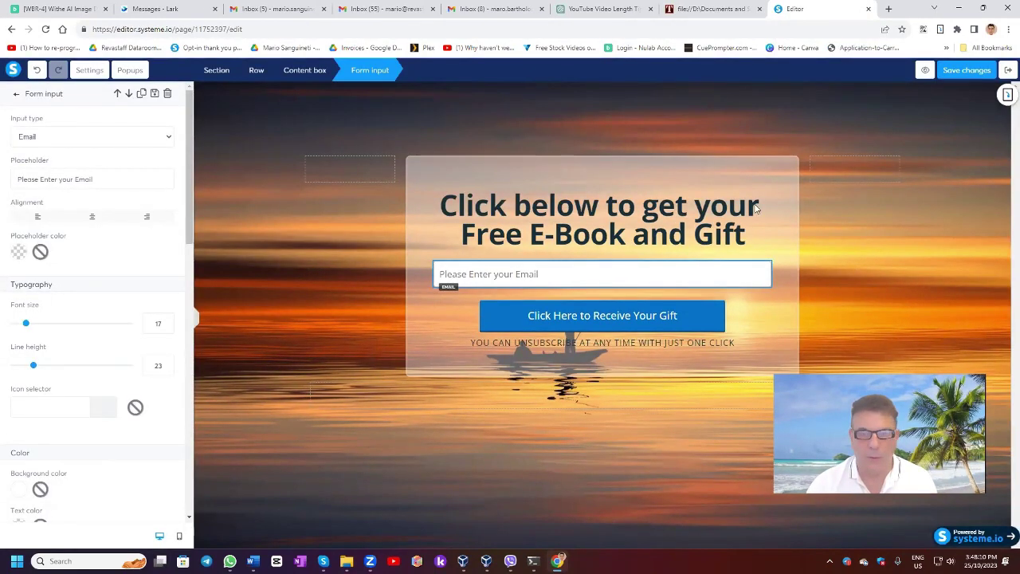
{"action": "left_click", "coordinate": [1008, 70]}
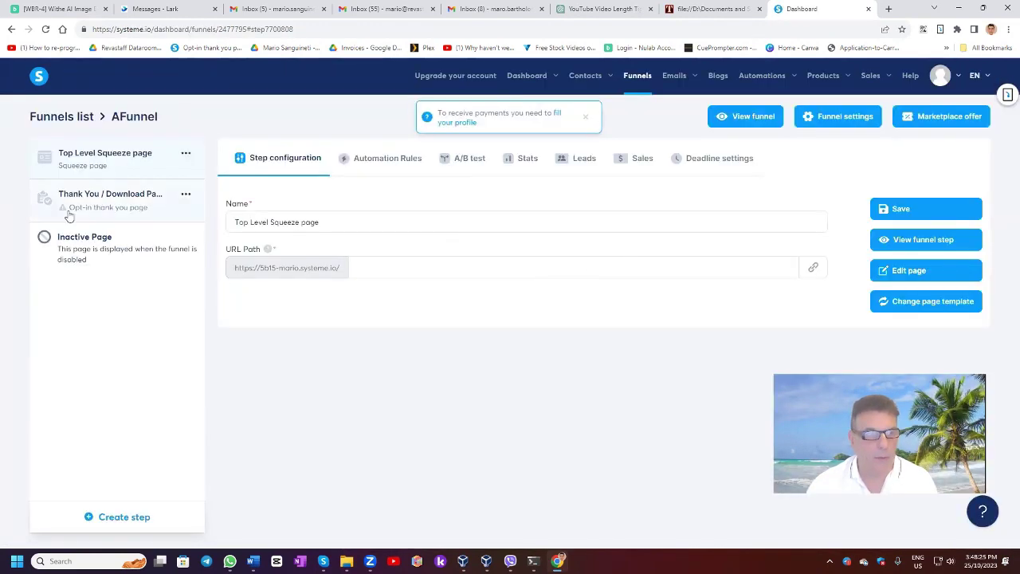
Preview and select the 'Thank you for registering!' template for the thank-you step.
{"action": "left_click", "coordinate": [99, 207]}
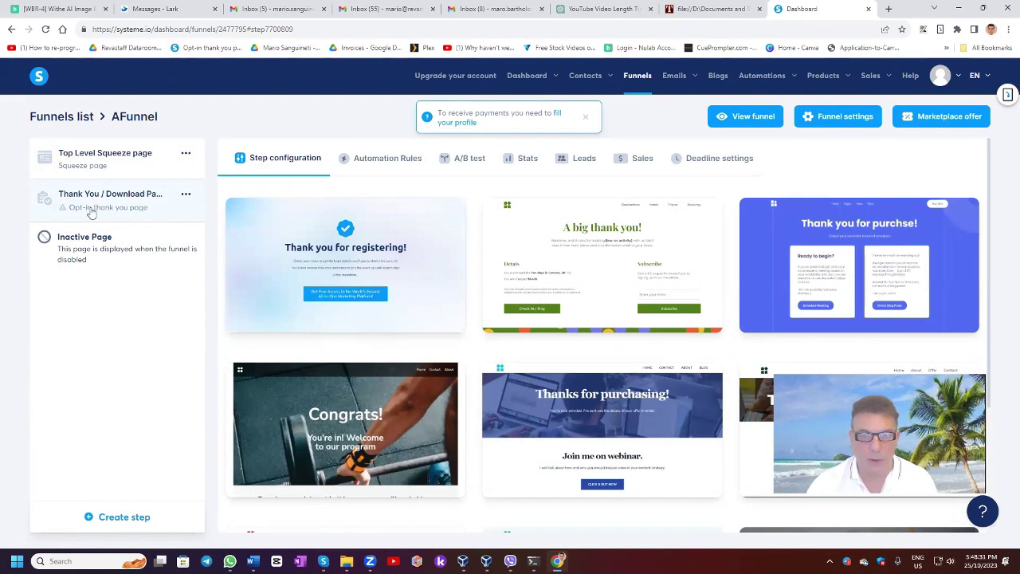
{"action": "mouse_move", "coordinate": [400, 233]}
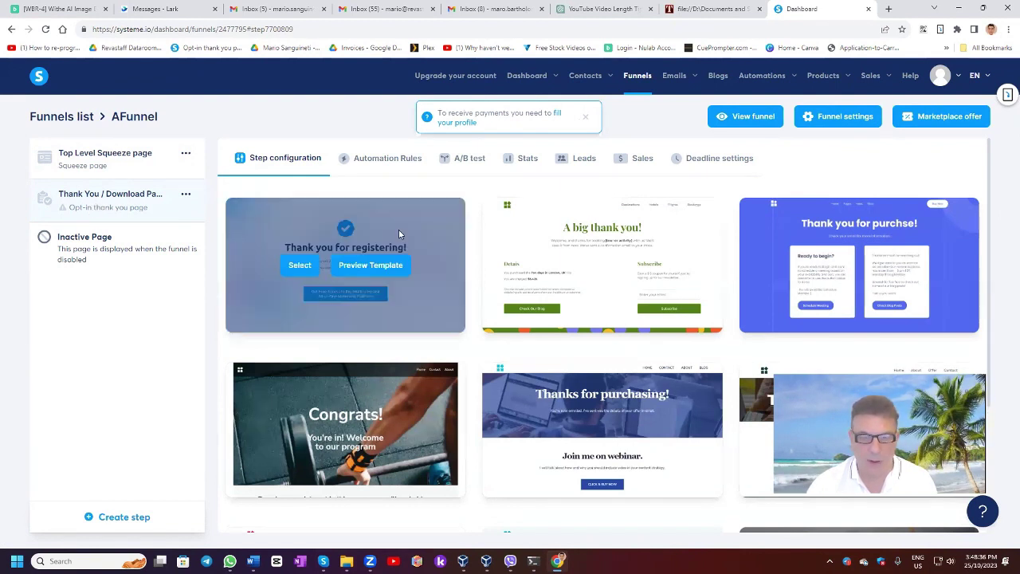
{"action": "mouse_move", "coordinate": [520, 289]}
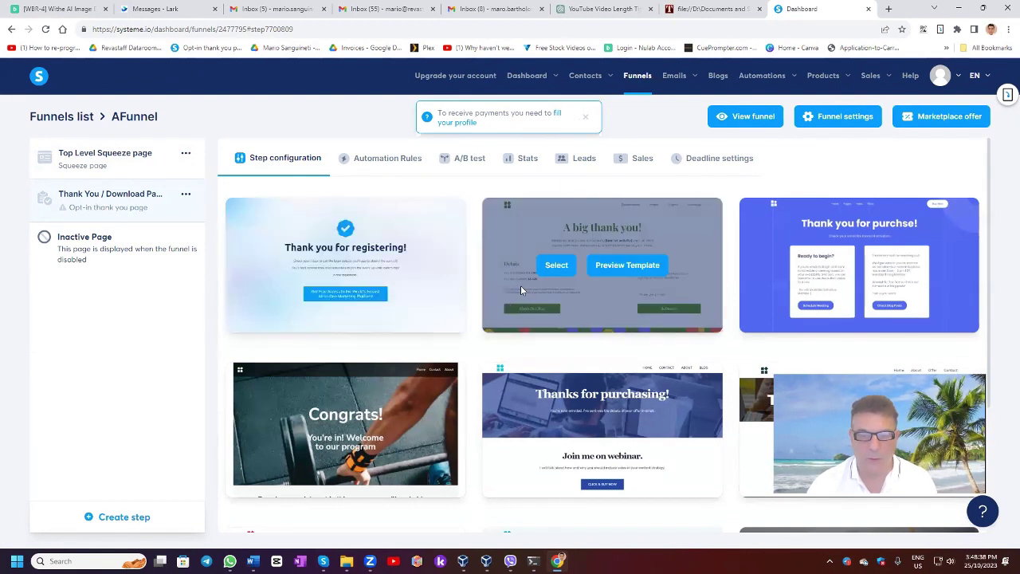
{"action": "scroll", "coordinate": [519, 289], "scroll_direction": "down", "scroll_amount": 1}
{"action": "scroll", "coordinate": [514, 287], "scroll_direction": "up", "scroll_amount": 1}
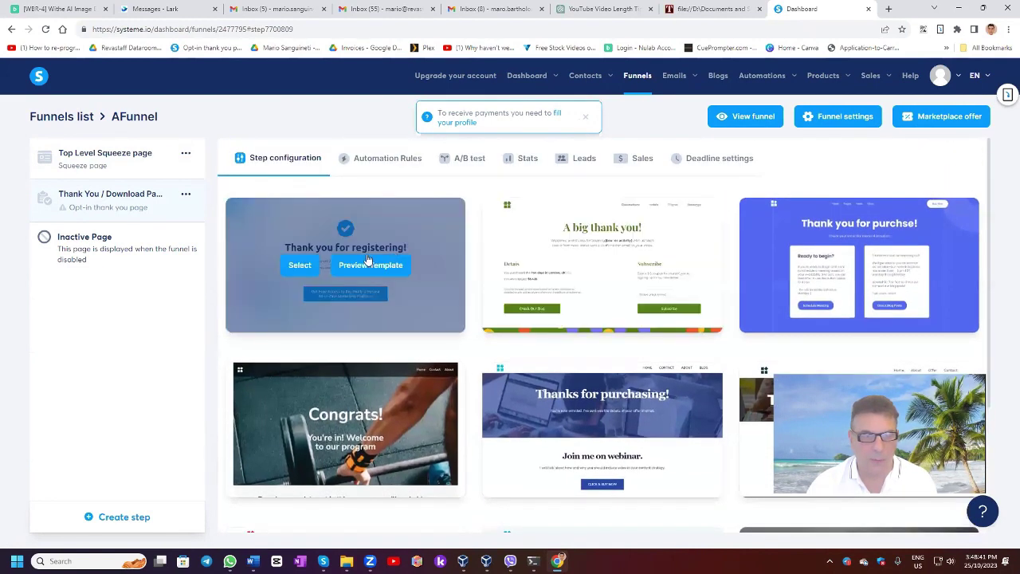
{"action": "left_click", "coordinate": [334, 267]}
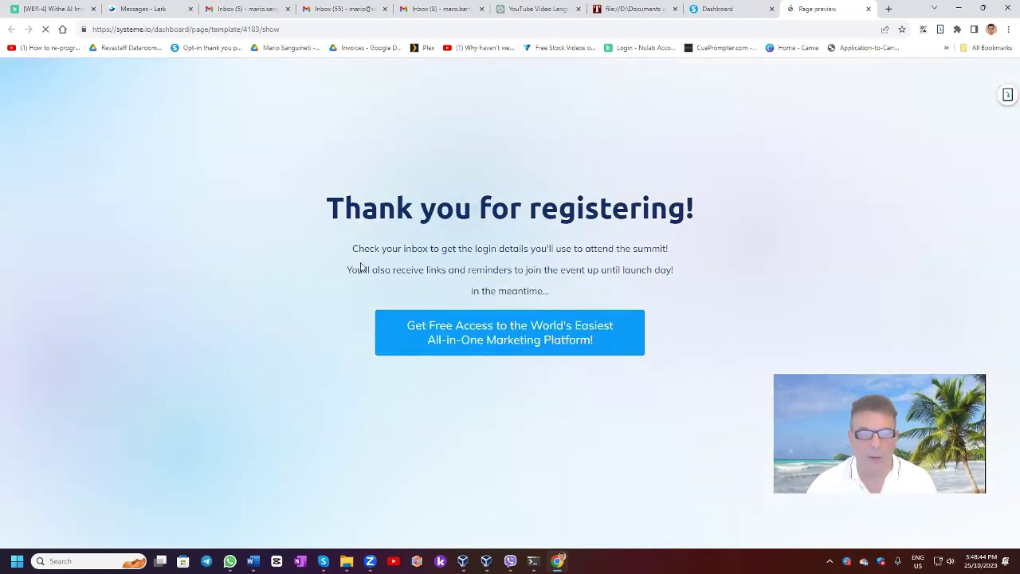
{"action": "left_click", "coordinate": [868, 9]}
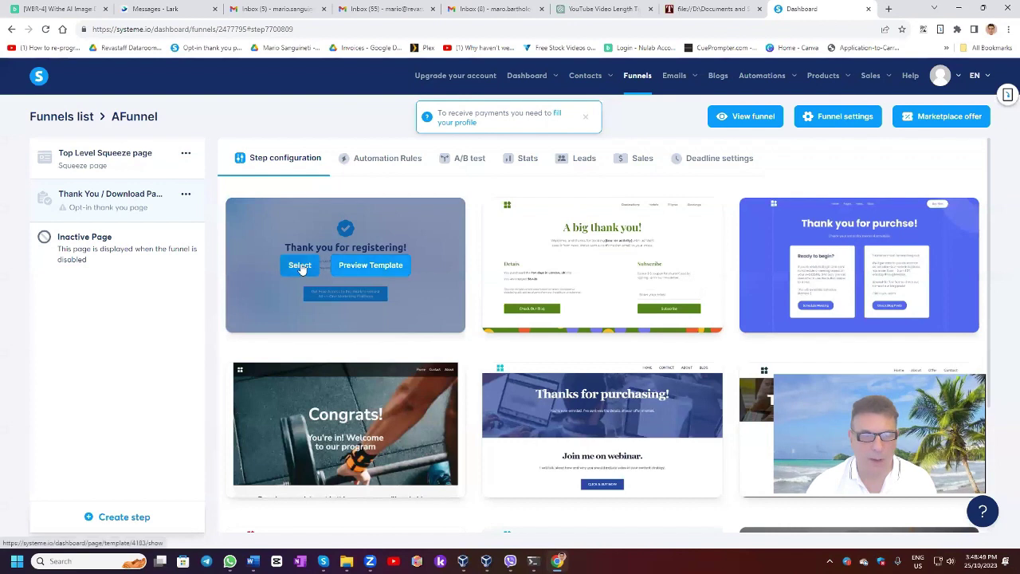
{"action": "left_click", "coordinate": [300, 265]}
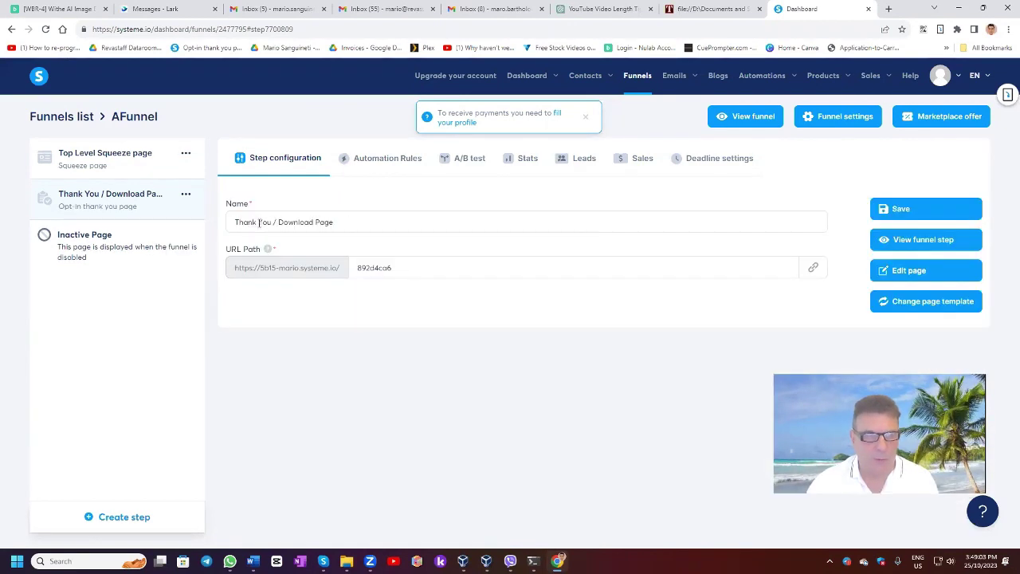
Remove '/ Download Page' from the step name and open the thank-you page for editing.
{"action": "left_click_drag", "start_coordinate": [271, 223], "coordinate": [371, 222]}
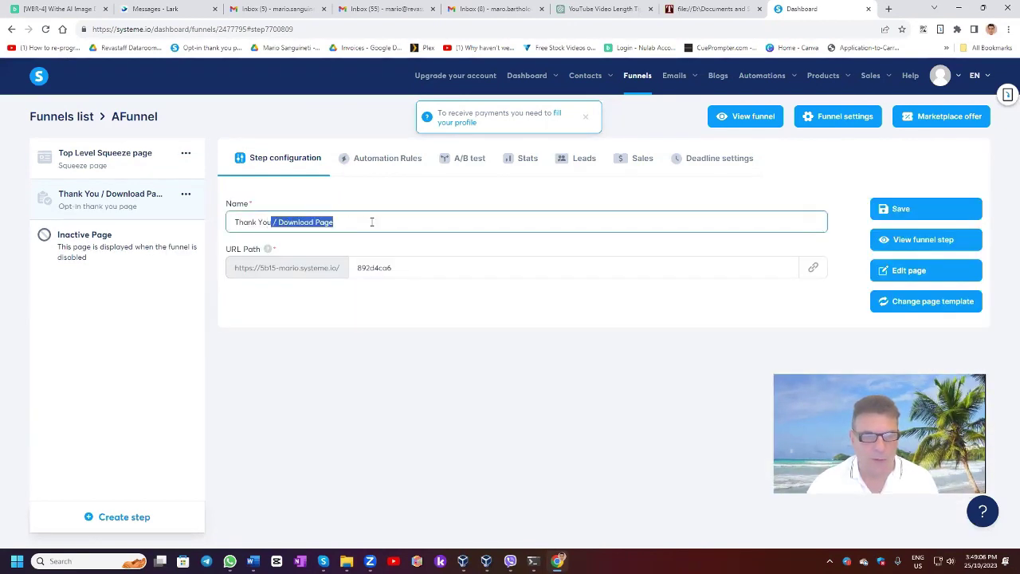
{"action": "key", "text": "BackSpace"}
{"action": "left_click", "coordinate": [893, 270]}
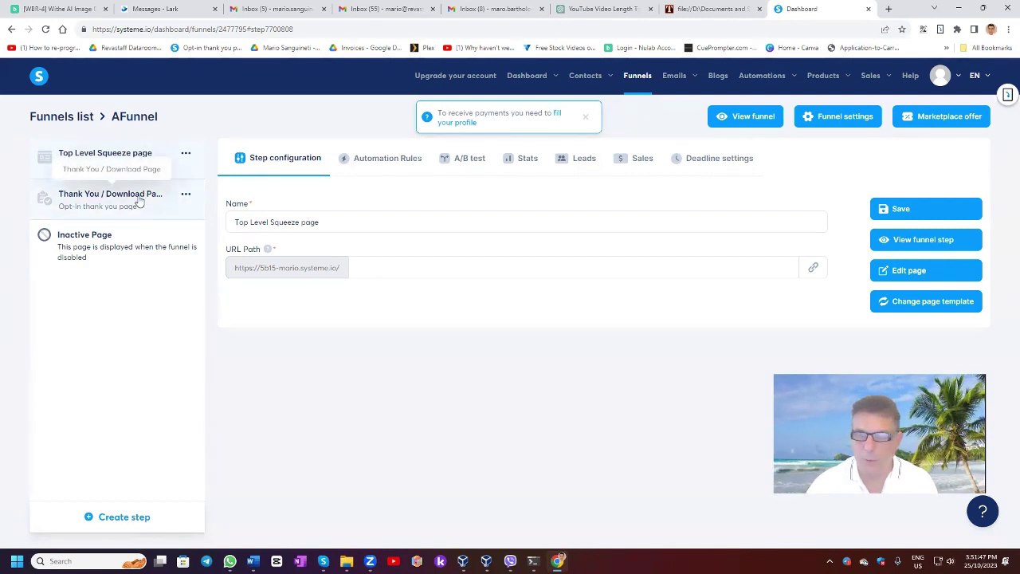
On the live squeeze page, sign up with a test email address via the gift button to reach 'Thank you for registering!'.
{"action": "left_click", "coordinate": [901, 245]}
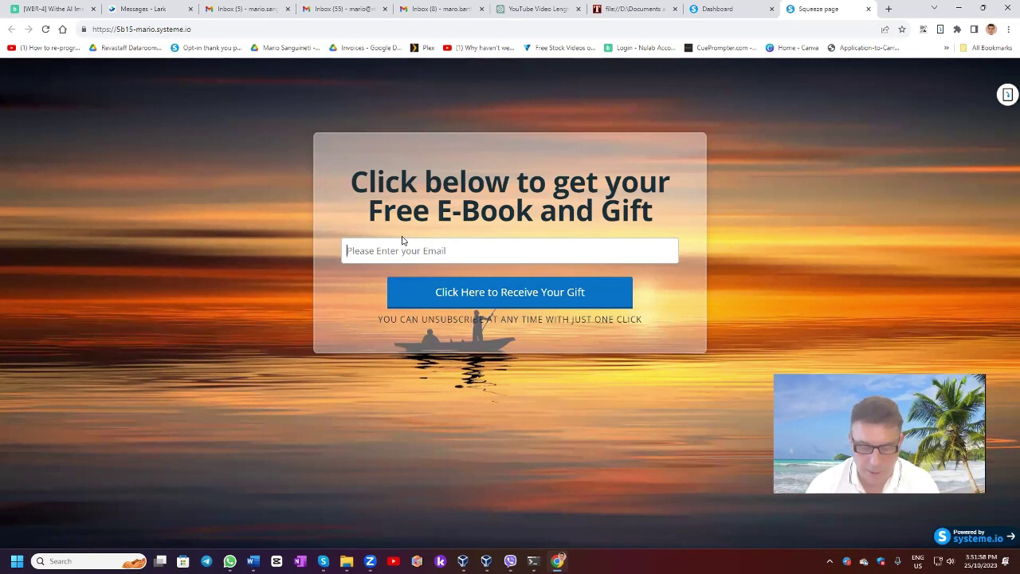
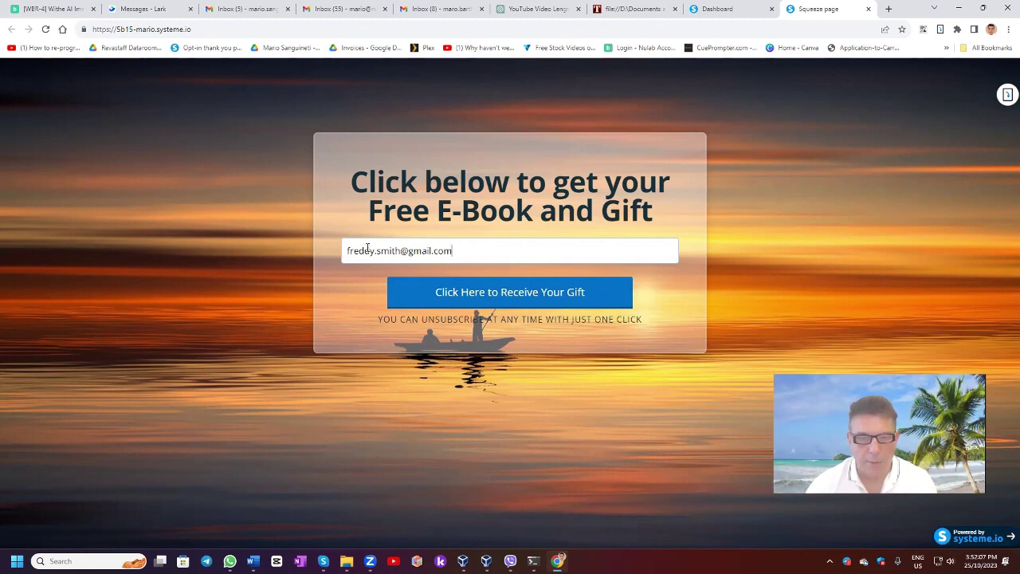
{"action": "left_click", "coordinate": [486, 302]}
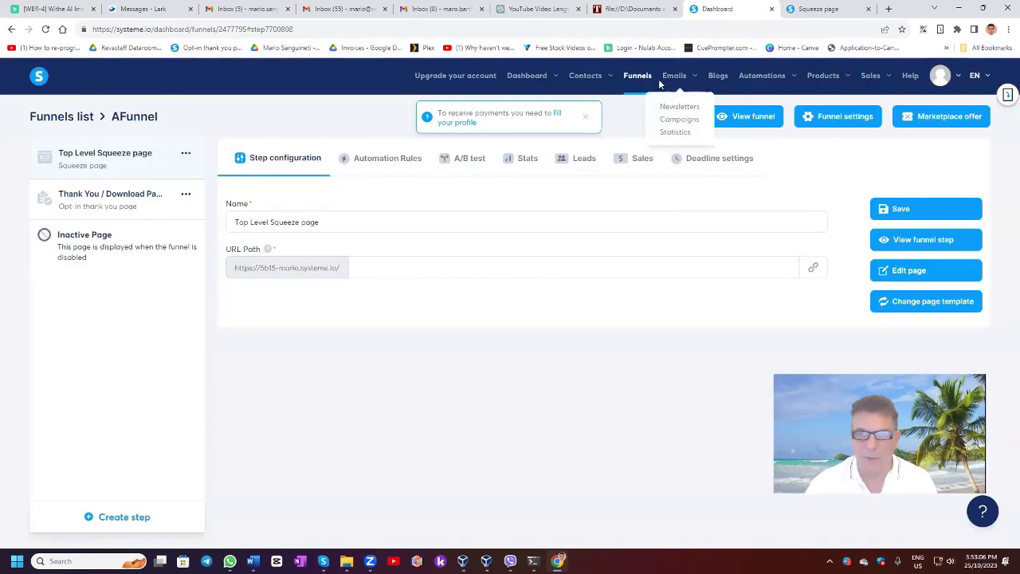
Find the new signup in the Contacts list, then see the main dashboard's 3 new leads.
{"action": "mouse_move", "coordinate": [584, 80]}
{"action": "left_click", "coordinate": [590, 106]}
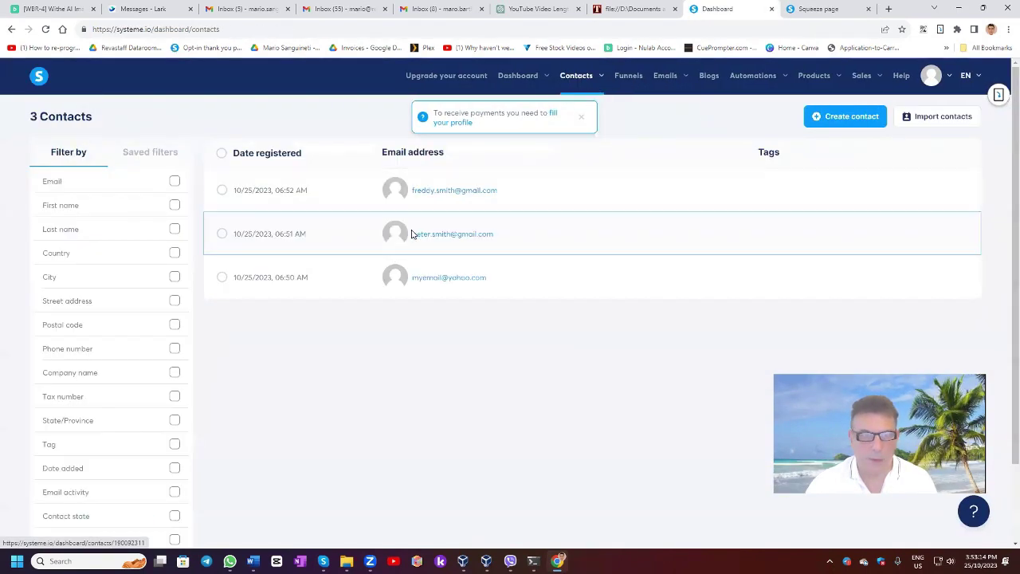
{"action": "mouse_move", "coordinate": [524, 75]}
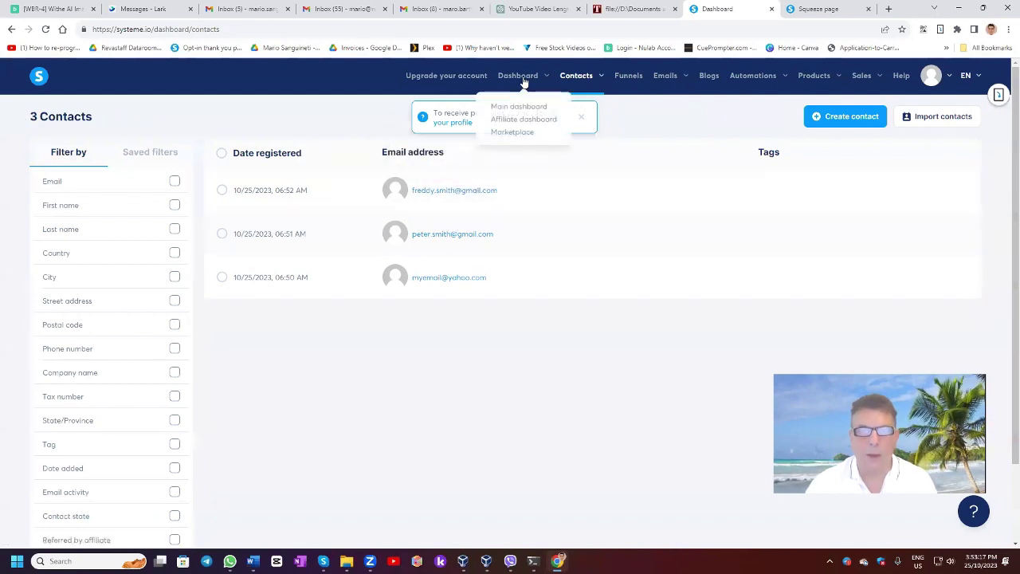
{"action": "left_click", "coordinate": [528, 106]}
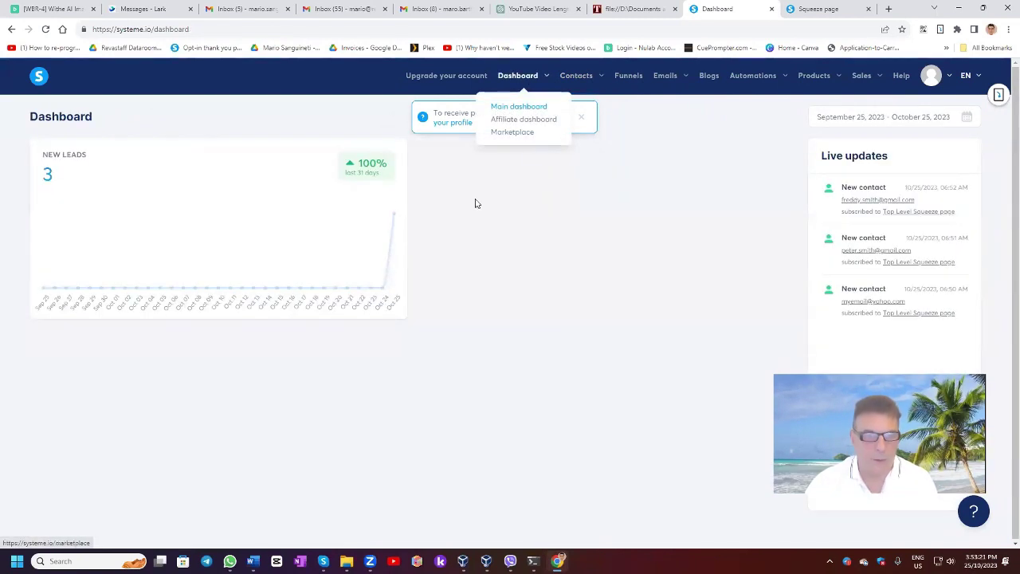